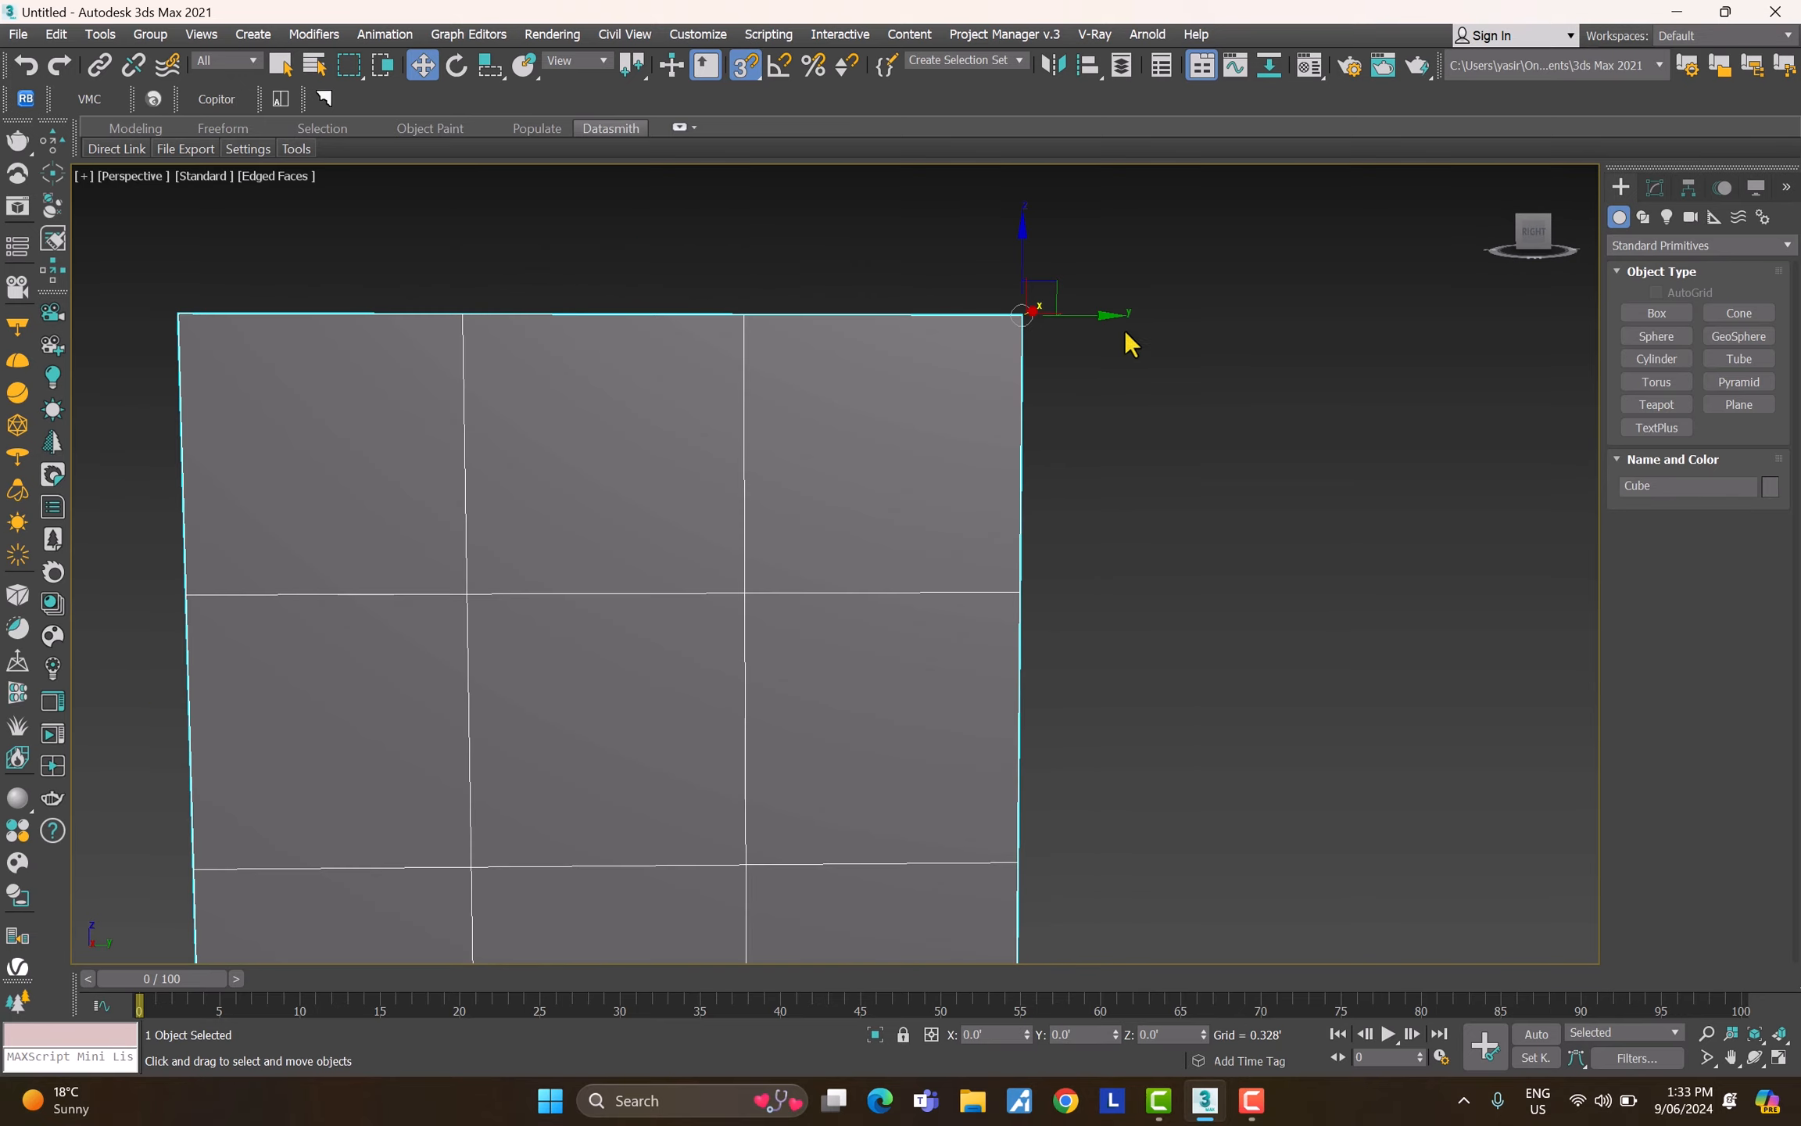
# Step: Examine the cube and its corner pivot from several sides in the perspective view
pyautogui.scroll(-3, 1124, 329)
pyautogui.keyDown('alt'); pyautogui.moveTo(1158, 333); pyautogui.dragTo(1149, 453, button='middle'); pyautogui.keyUp('alt')
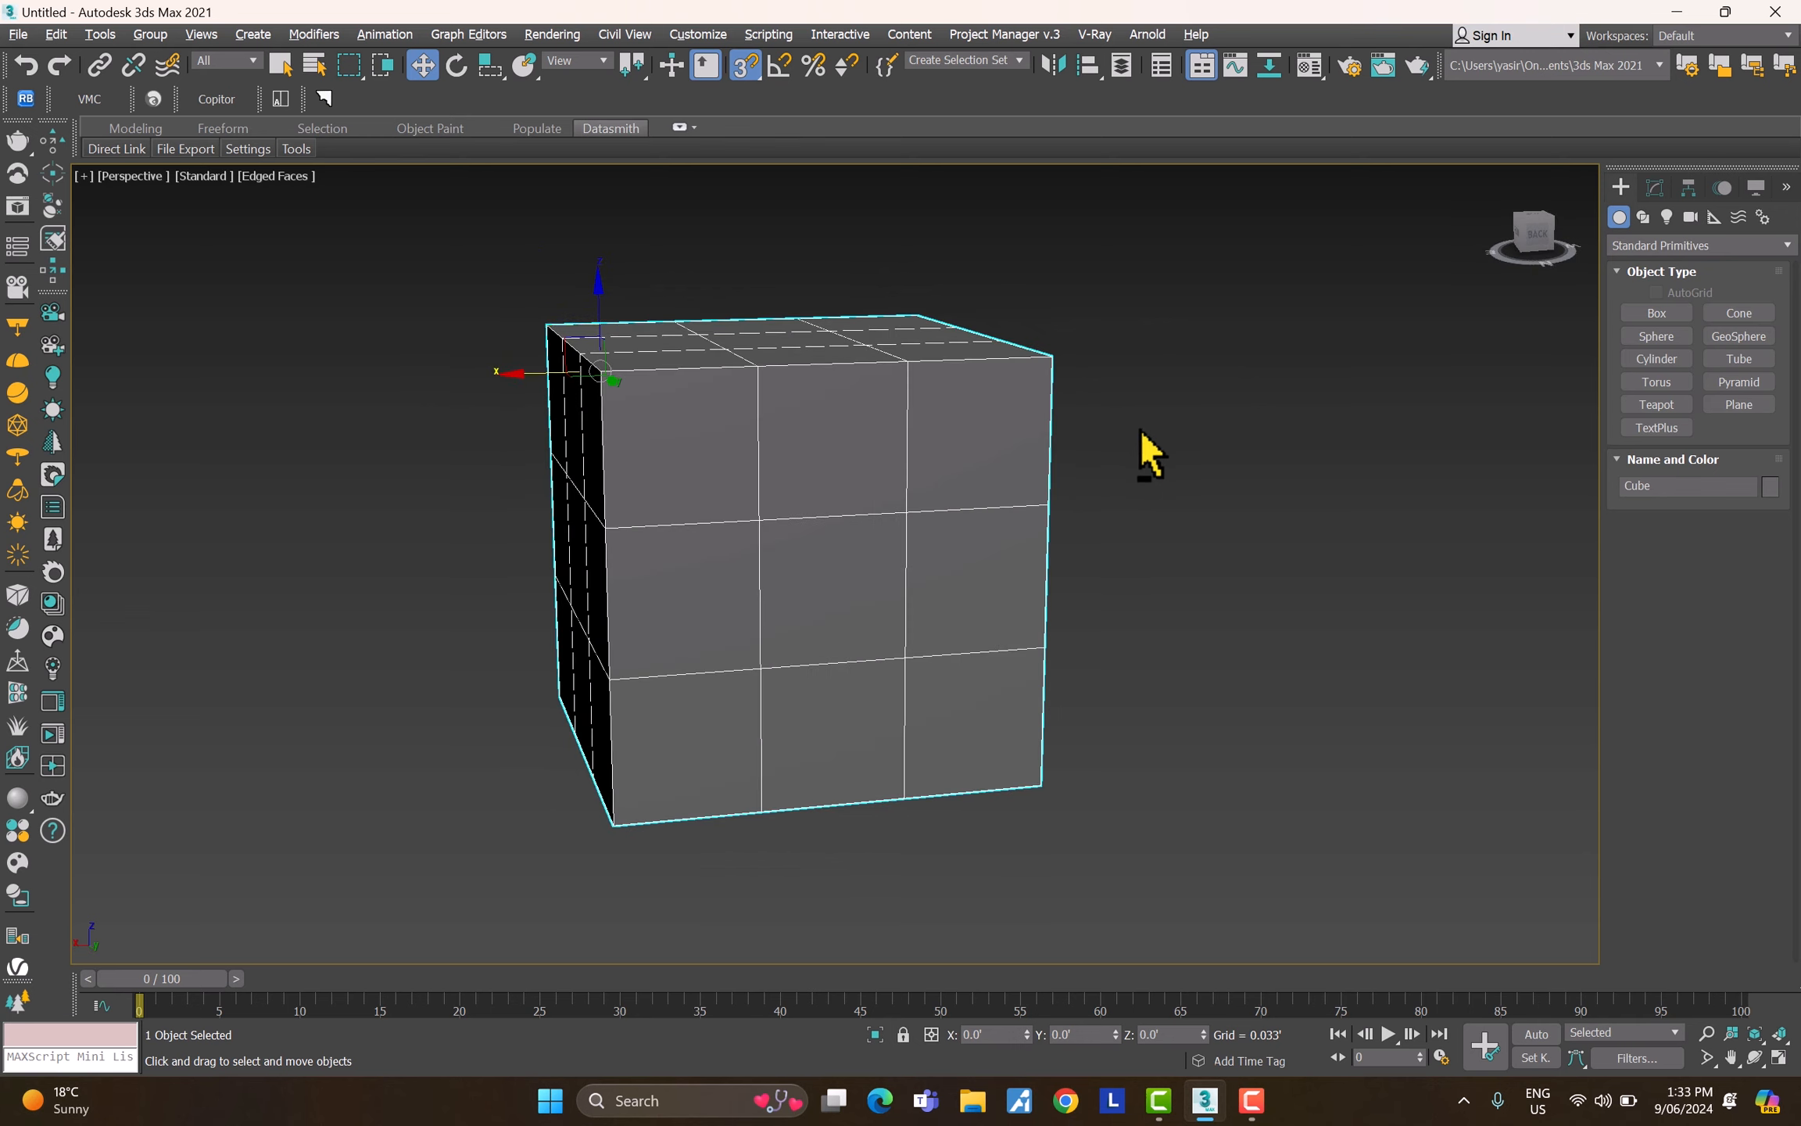
pyautogui.keyDown('alt'); pyautogui.moveTo(643, 354); pyautogui.dragTo(623, 342, button='middle'); pyautogui.keyUp('alt')
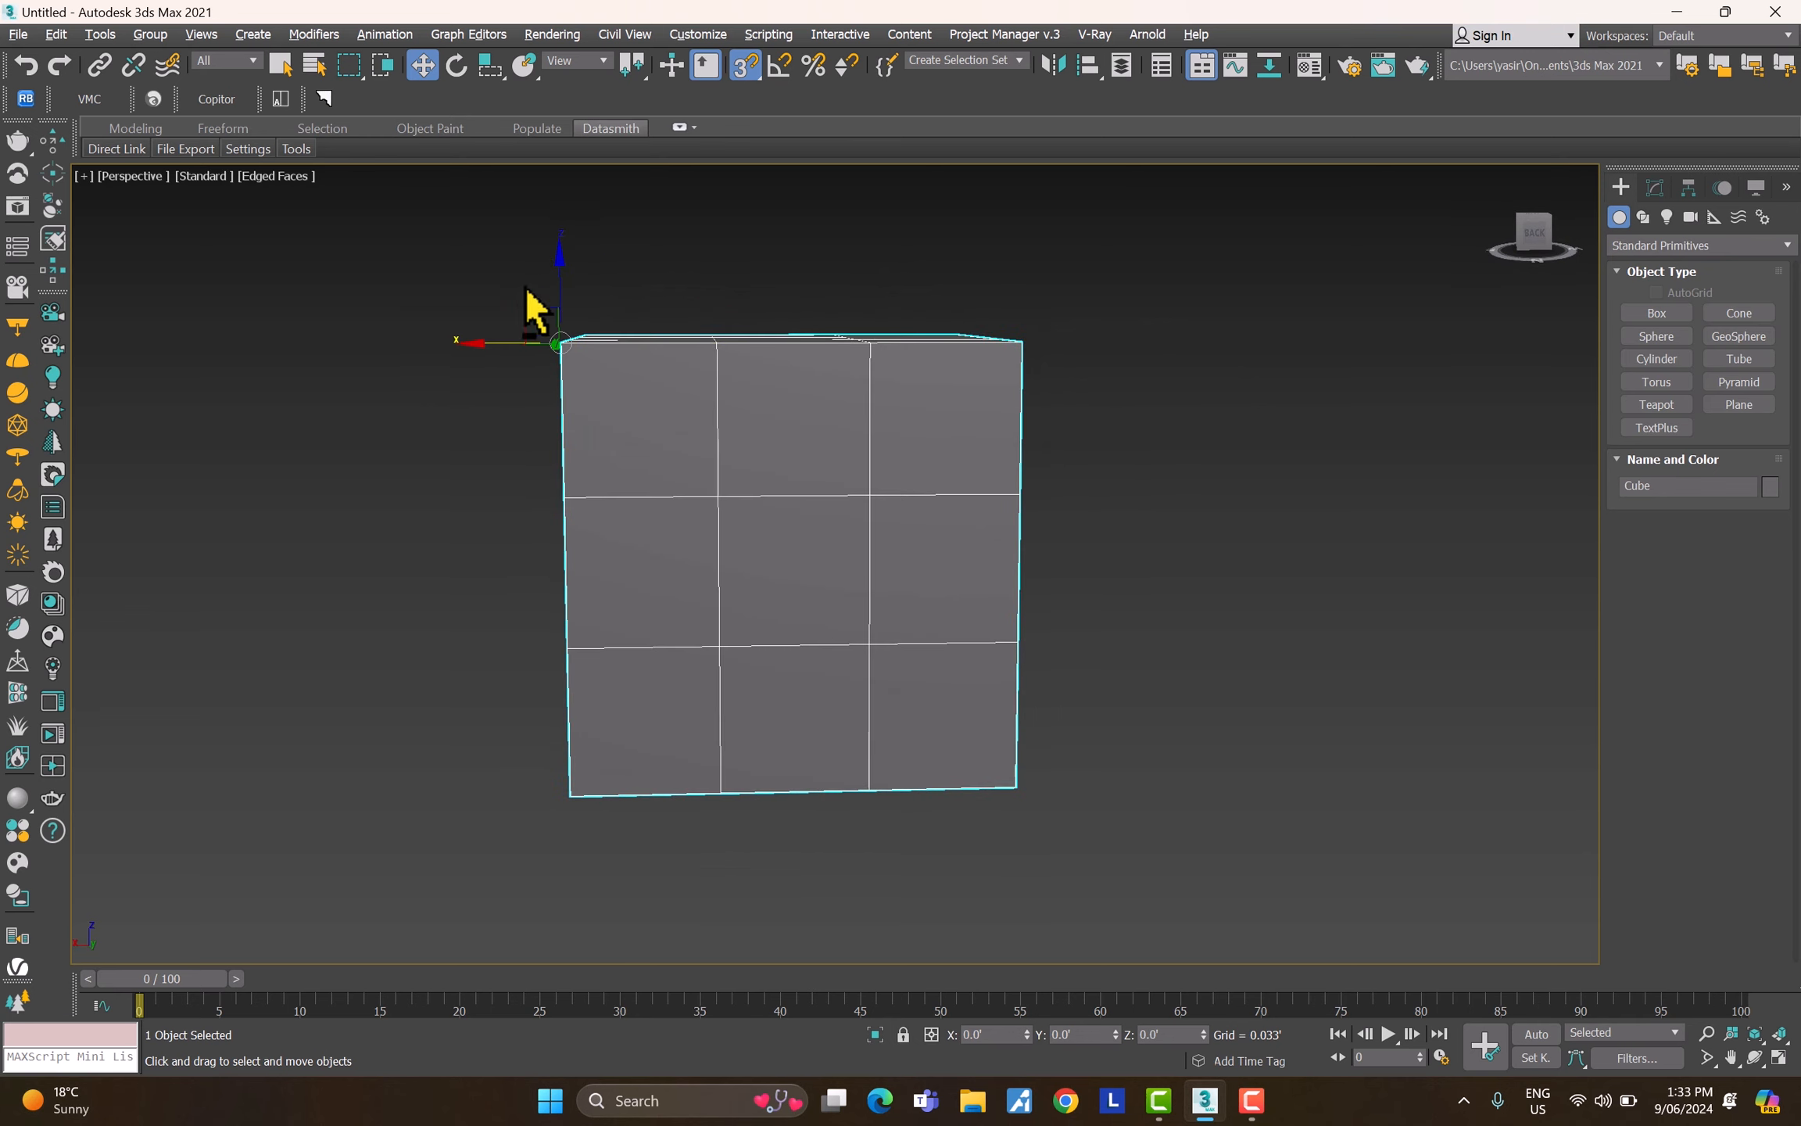
pyautogui.keyDown('alt'); pyautogui.moveTo(527, 291); pyautogui.dragTo(523, 475, button='middle'); pyautogui.keyUp('alt')
pyautogui.scroll(3, 526, 792)
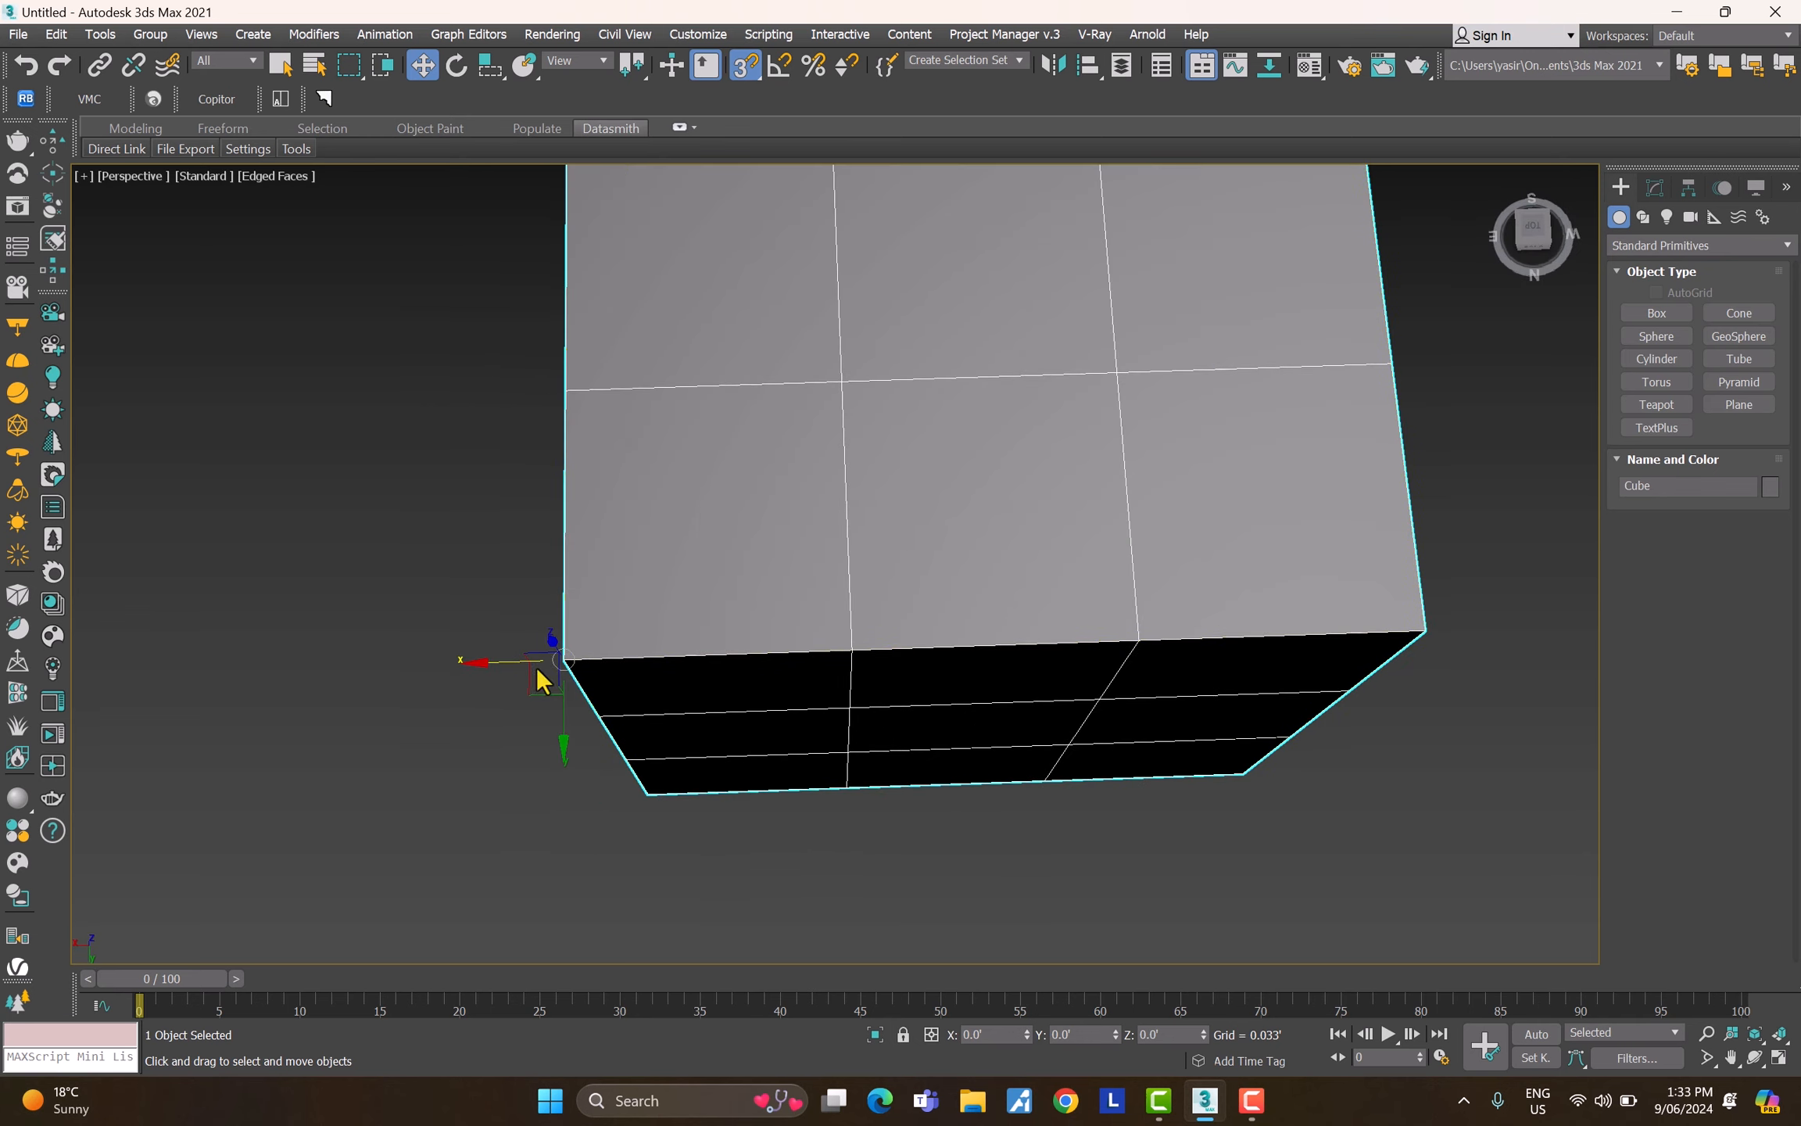
pyautogui.keyDown('alt'); pyautogui.moveTo(544, 680); pyautogui.dragTo(1020, 583, button='middle'); pyautogui.keyUp('alt')
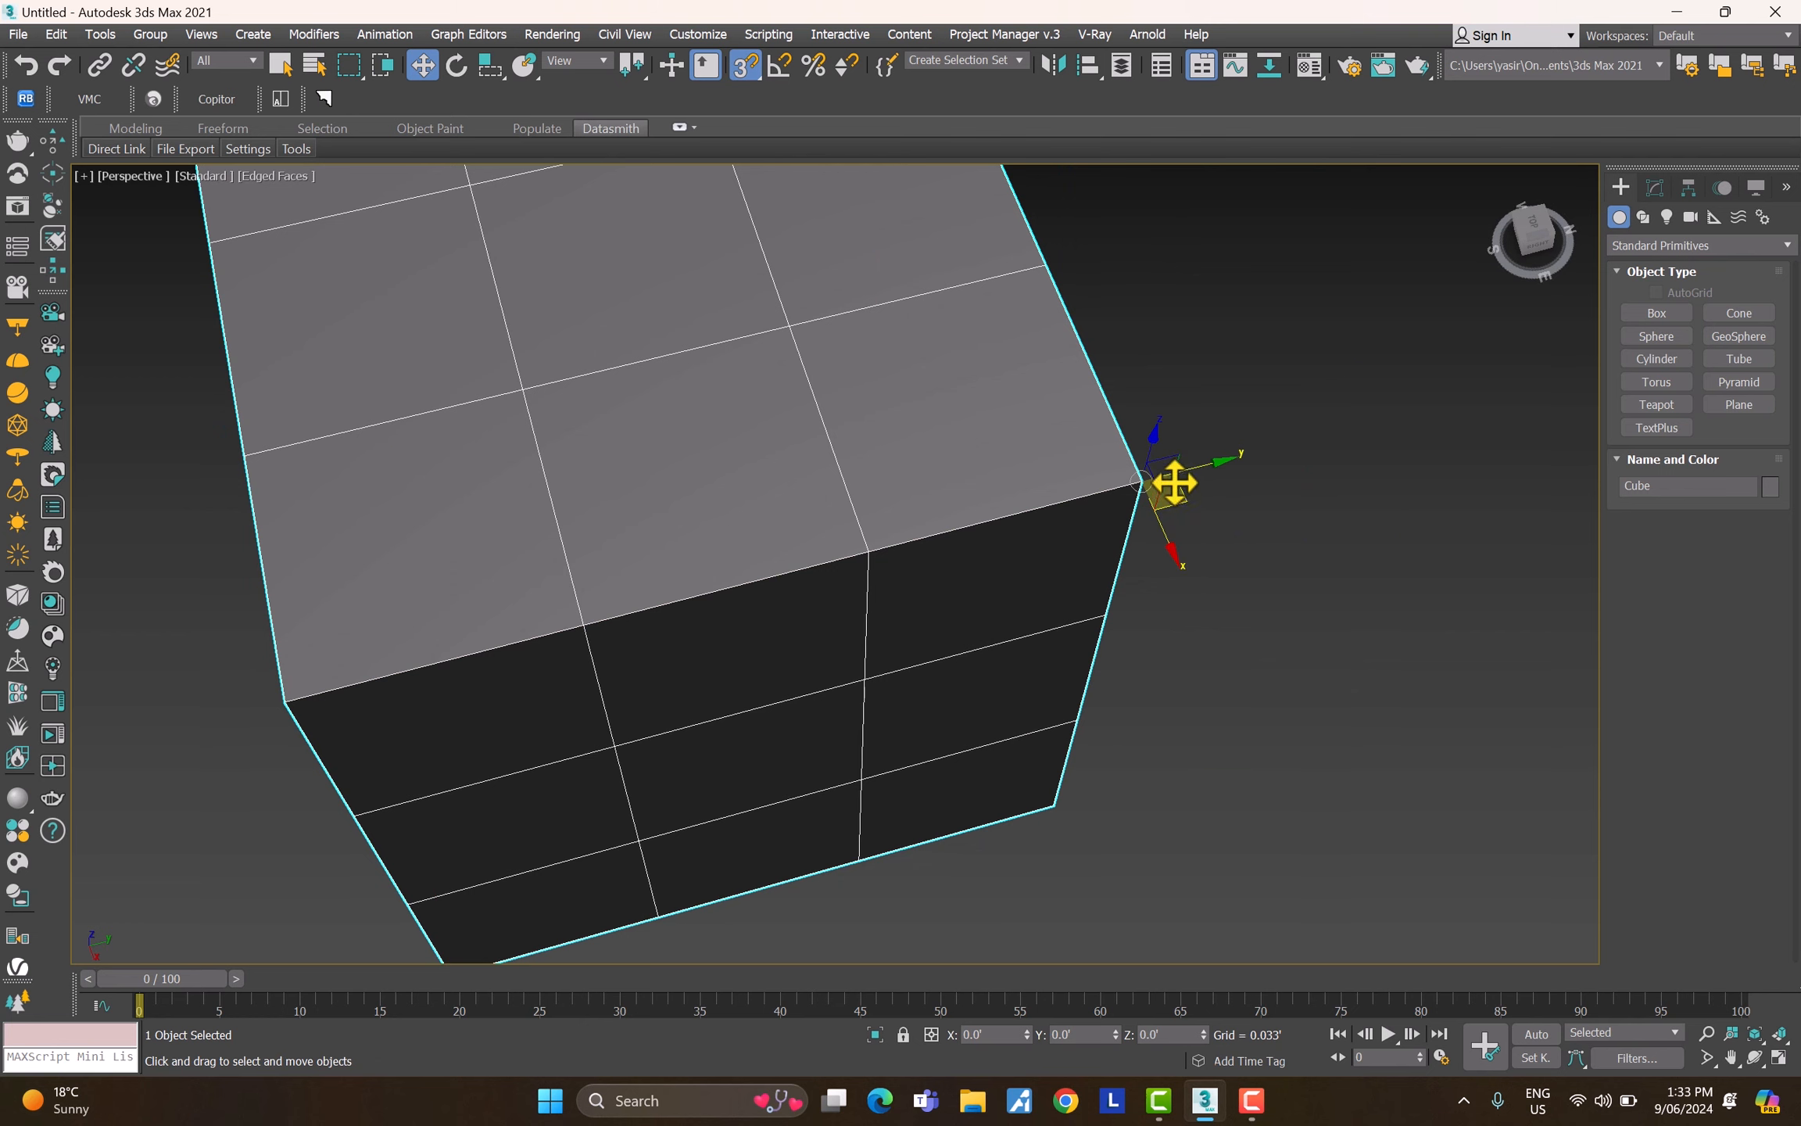
pyautogui.scroll(-5, 1196, 517)
pyautogui.moveTo(1216, 559); pyautogui.dragTo(1010, 551, button='middle')
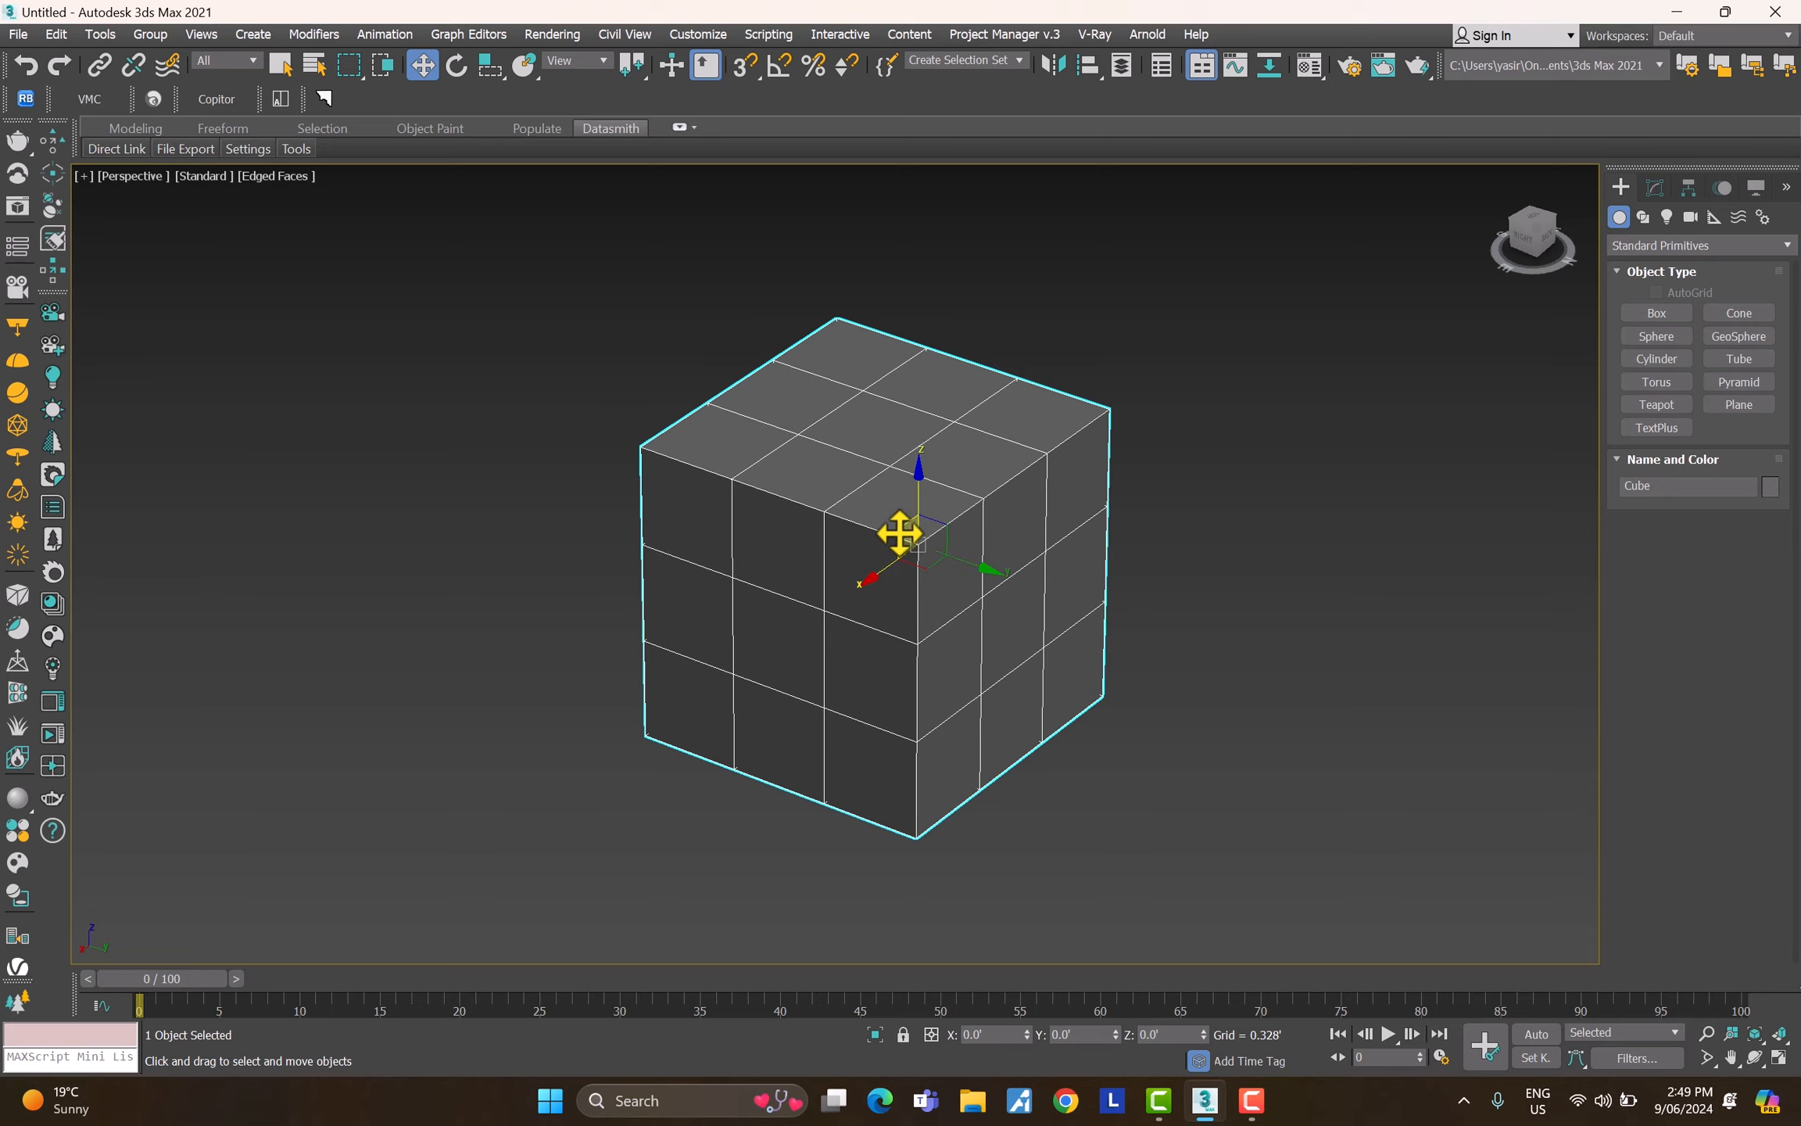
# Step: Try moving the cube freehand and open the Move Transform Type-In to examine its absolute and offset coordinates
pyautogui.moveTo(901, 528); pyautogui.dragTo(942, 672)
pyautogui.rightClick(942, 672)
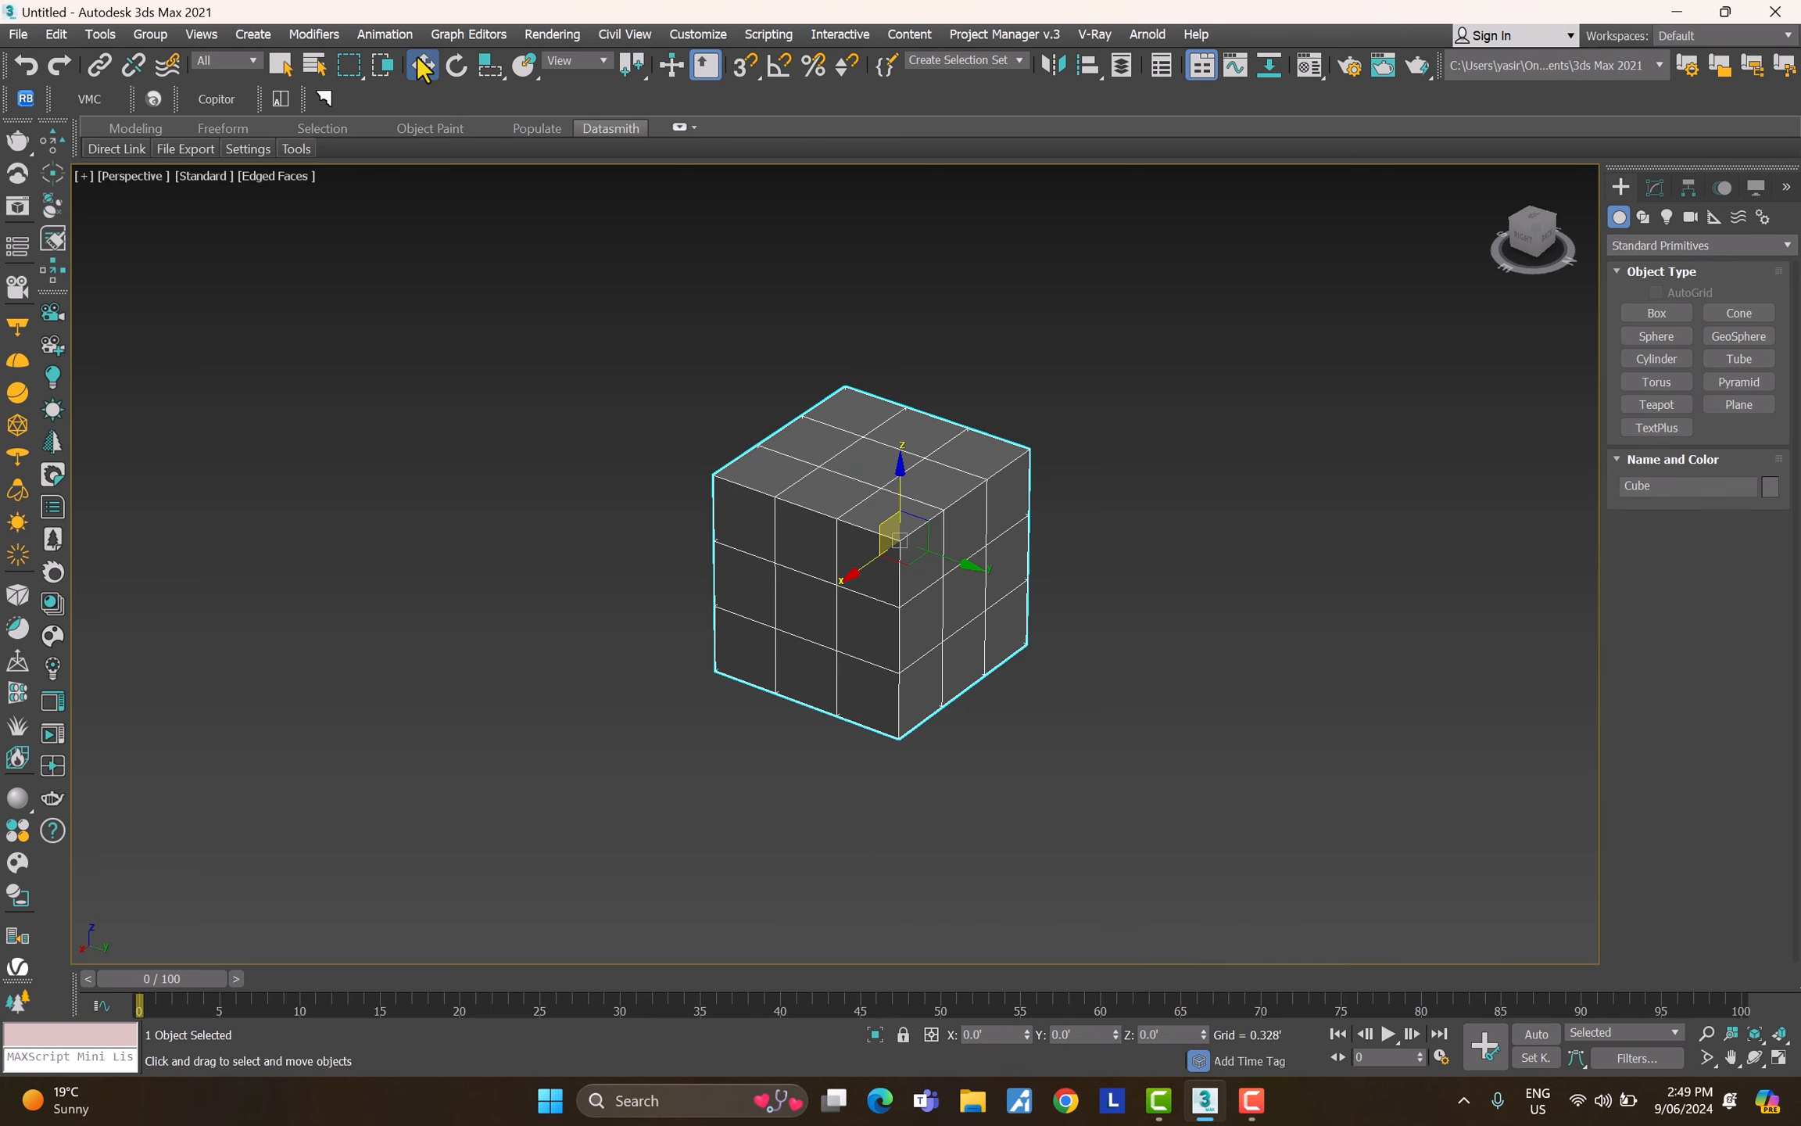
pyautogui.rightClick(423, 66)
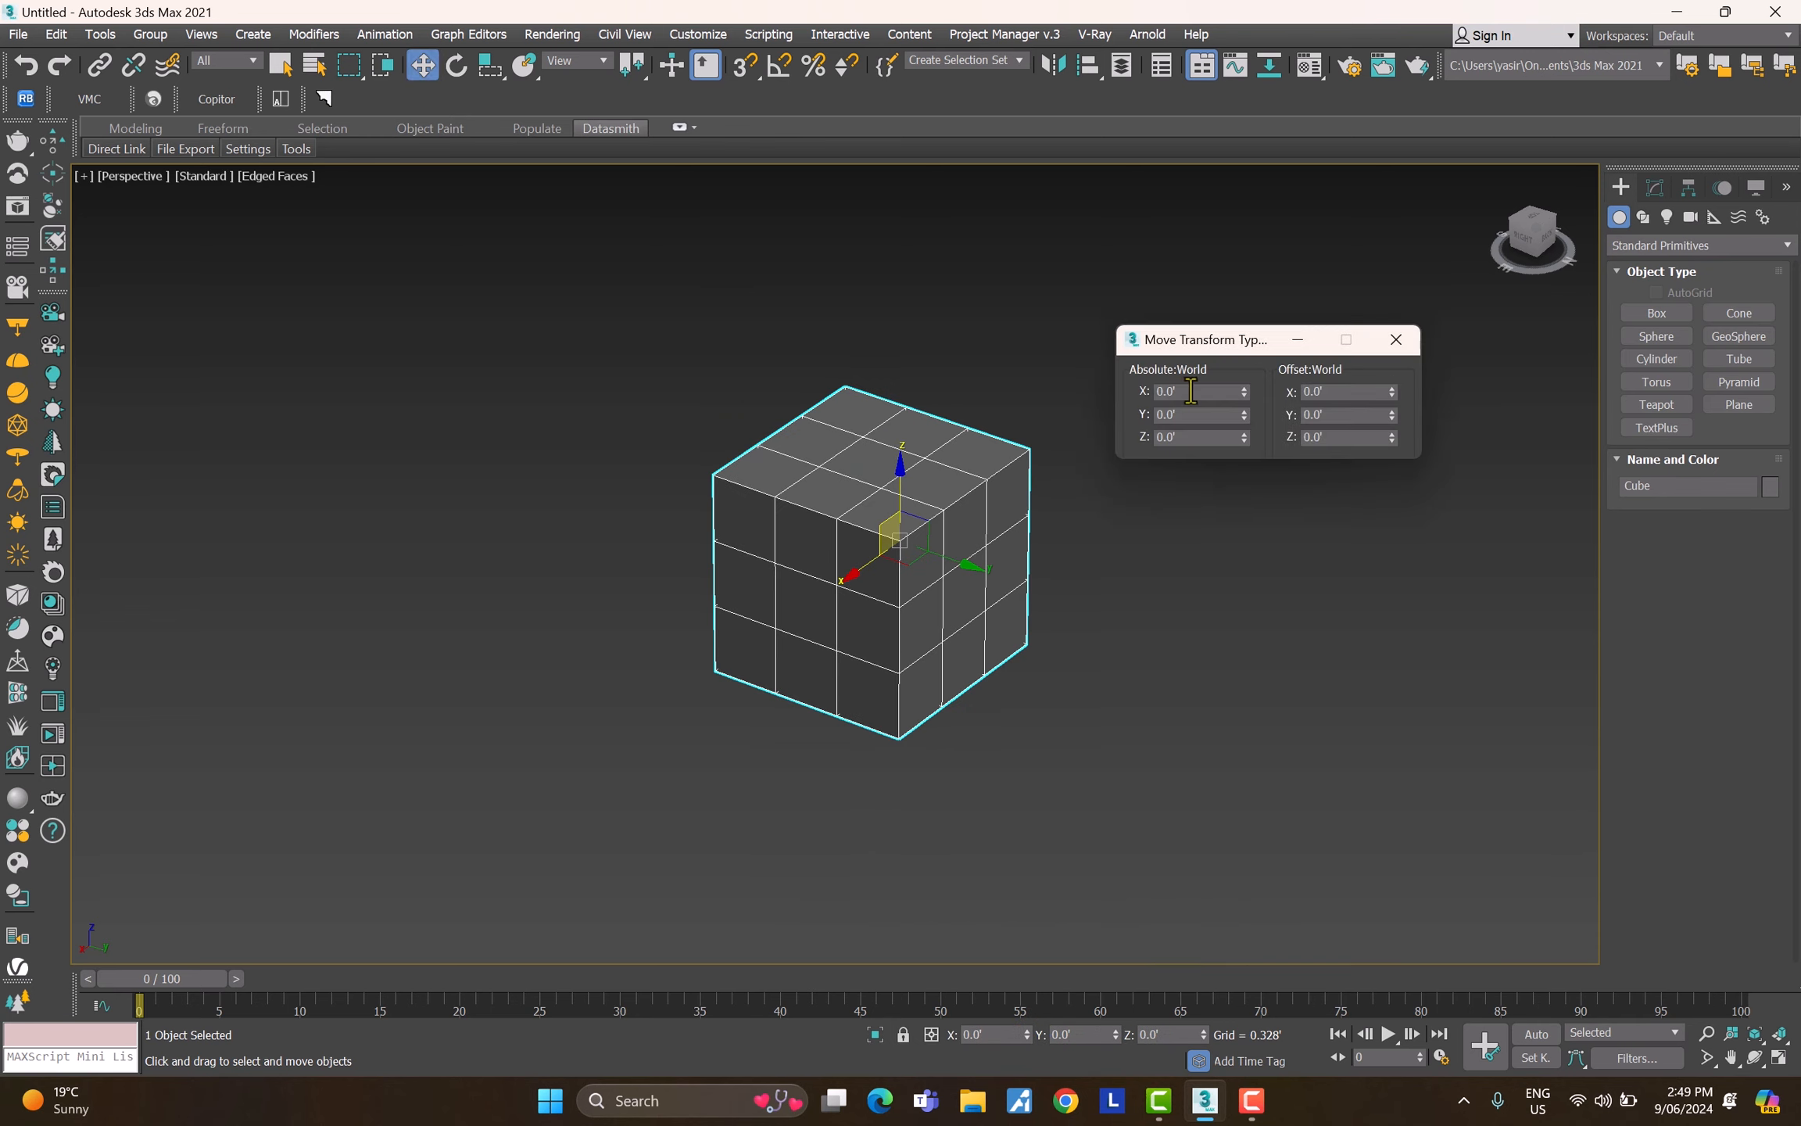
pyautogui.moveTo(1001, 486); pyautogui.dragTo(951, 507, button='middle')
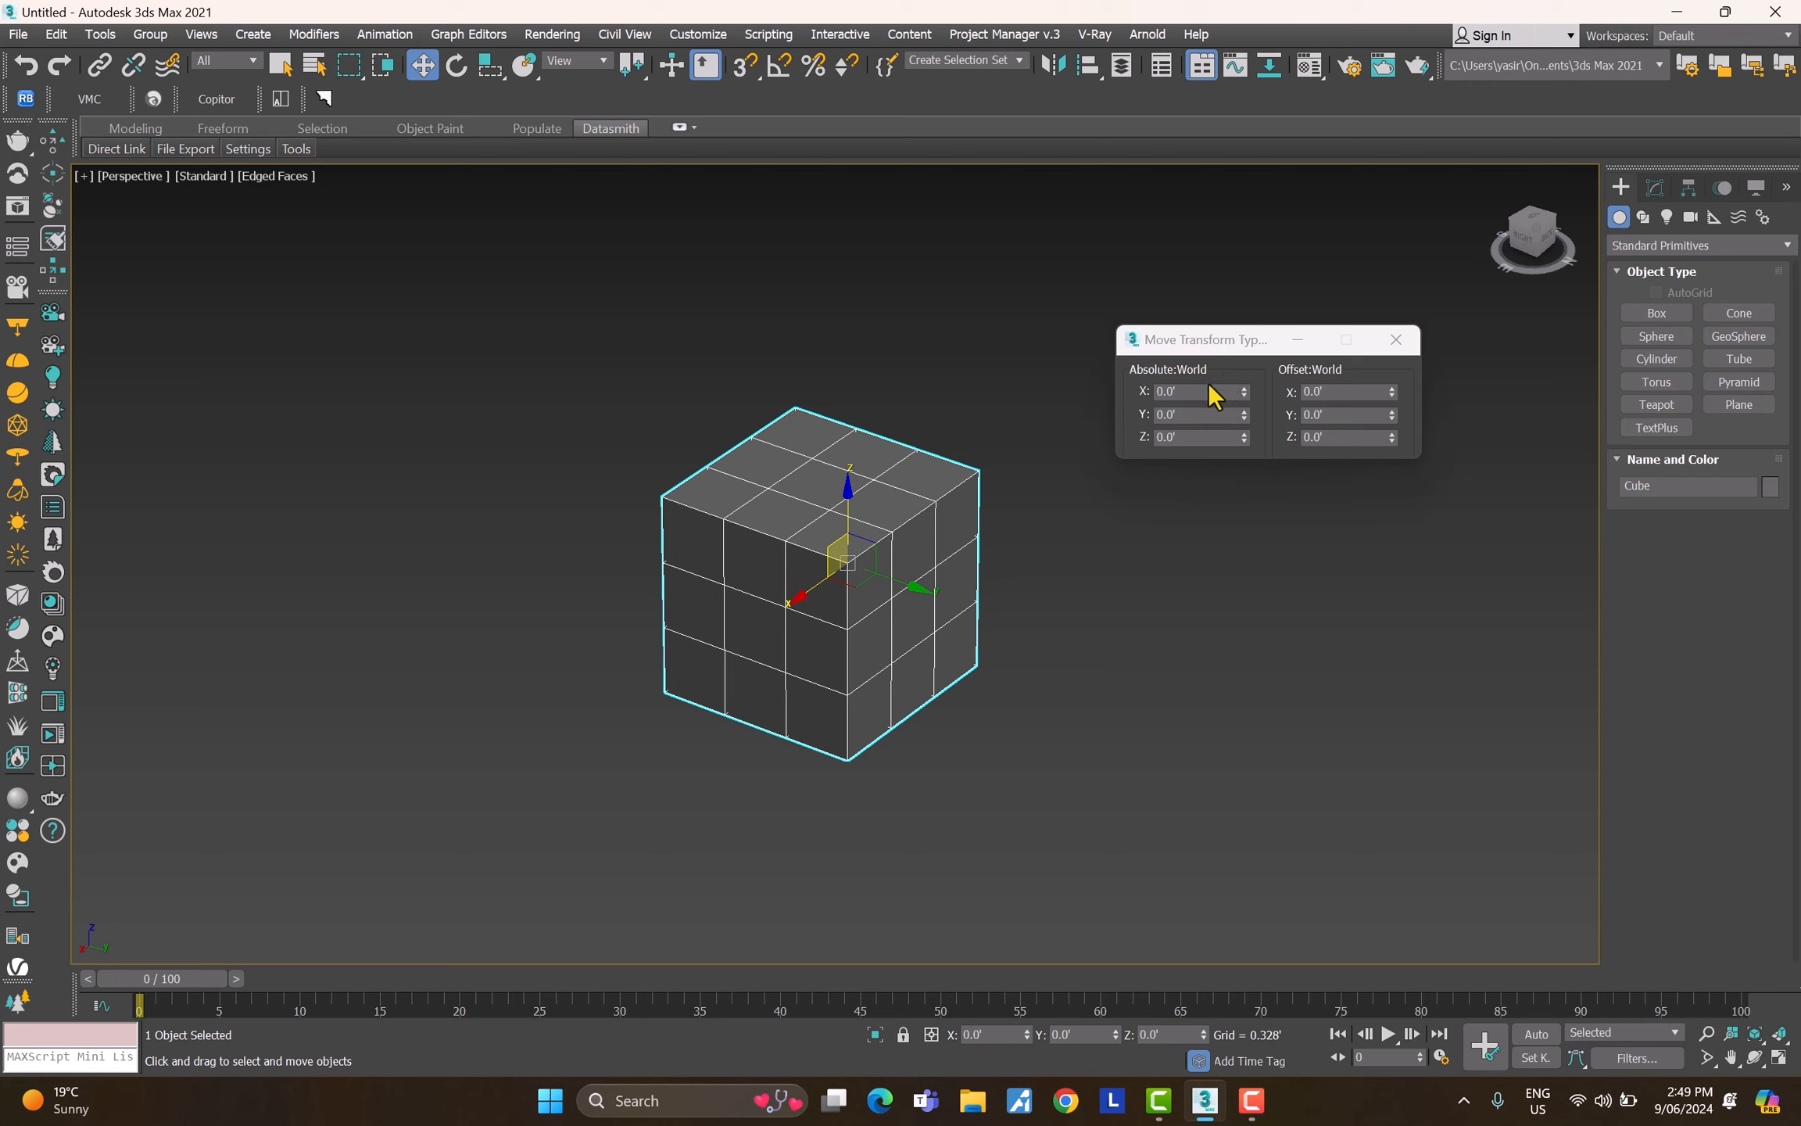
pyautogui.click(1209, 391)
pyautogui.click(1307, 391)
pyautogui.moveTo(1016, 566); pyautogui.dragTo(1005, 563, button='middle')
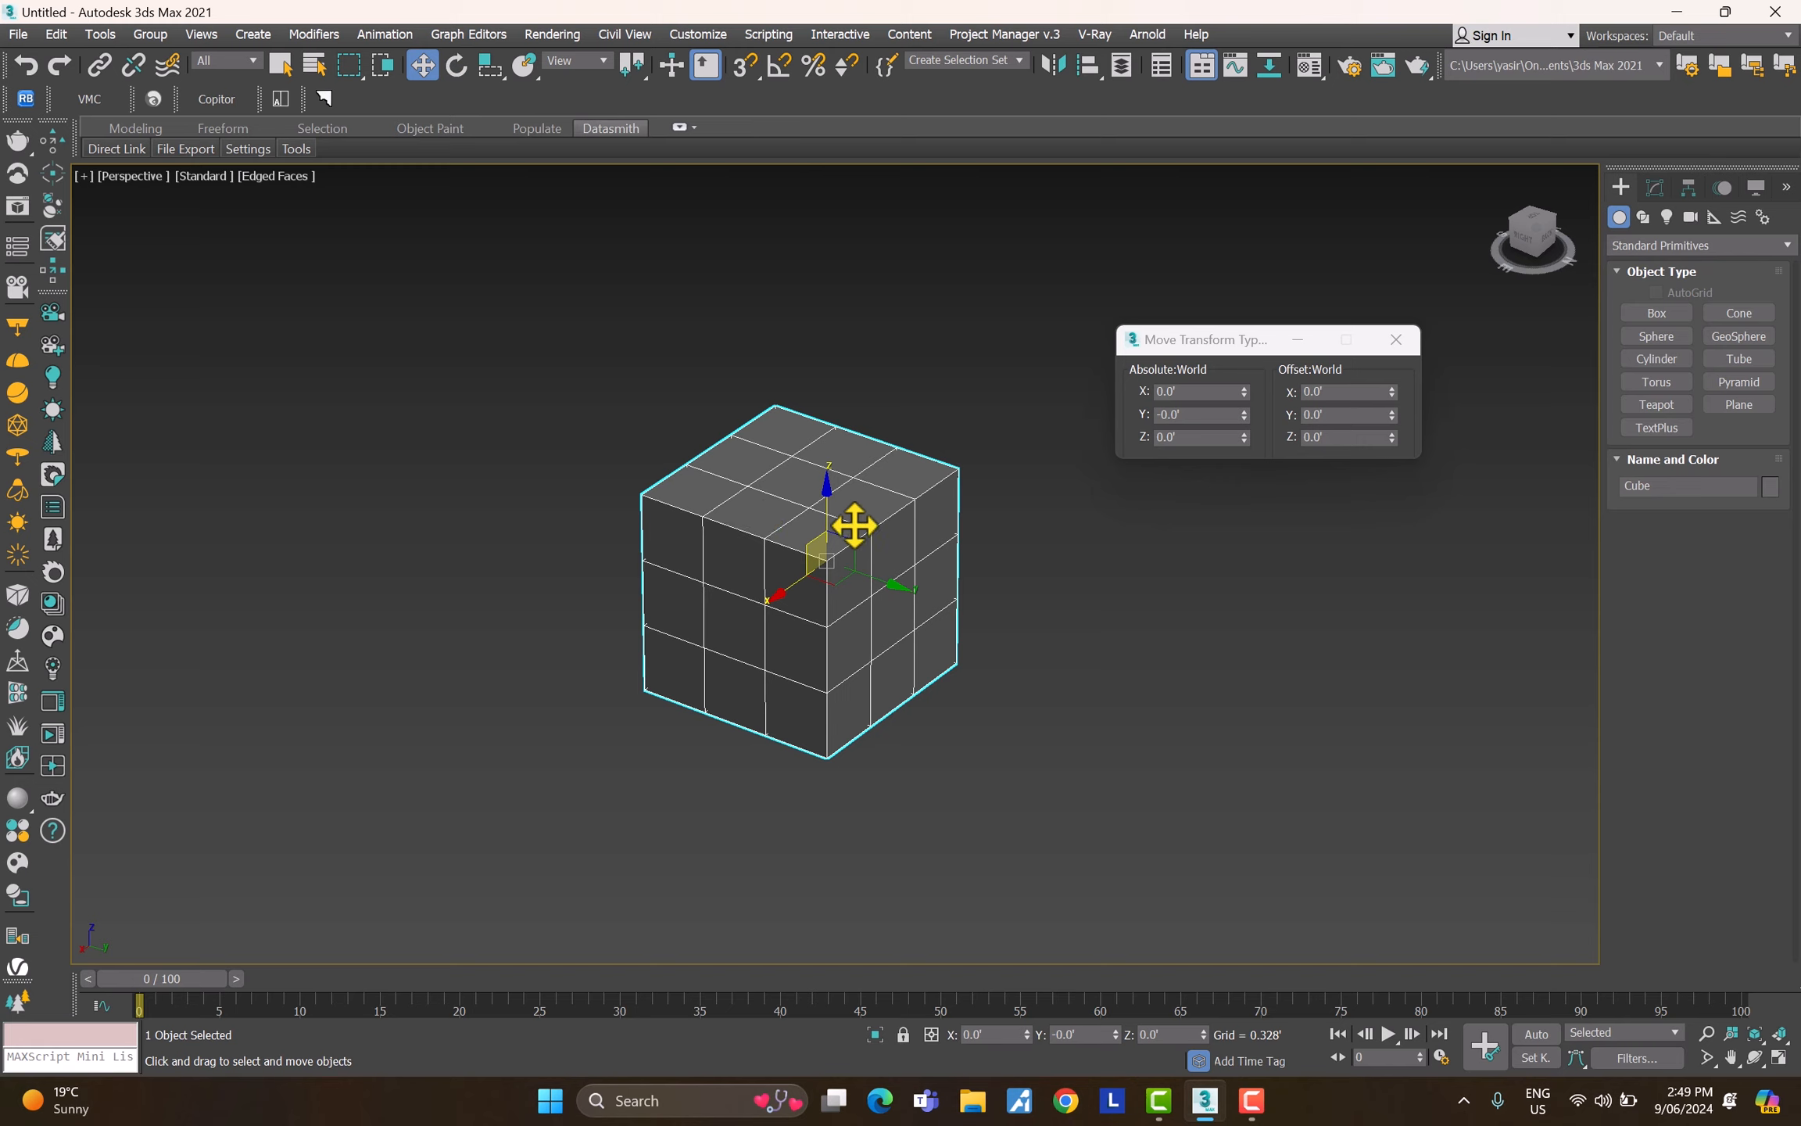
pyautogui.moveTo(829, 563); pyautogui.dragTo(751, 574)
# Step: Try rotating the cube freehand, undo the rotation, and open the absolute X rotation value for editing
pyautogui.press('e')
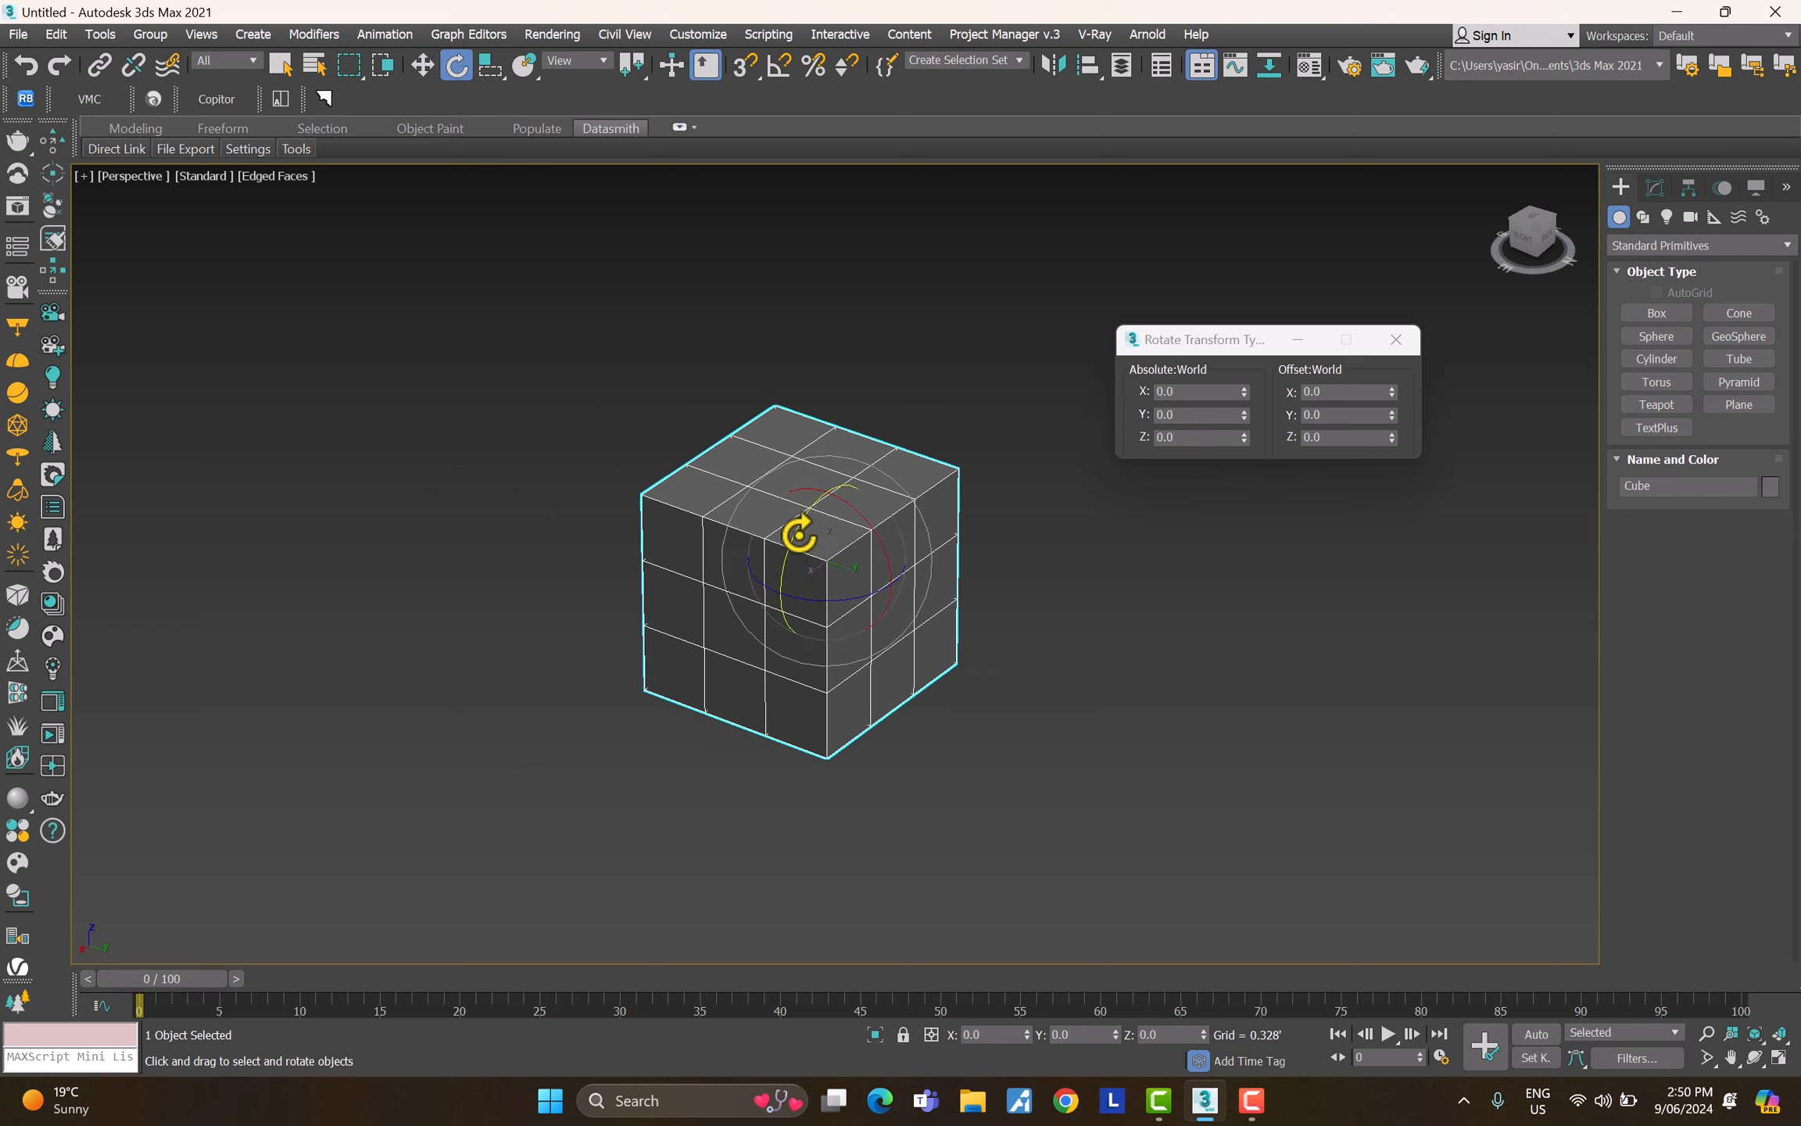
pyautogui.moveTo(813, 575); pyautogui.dragTo(880, 527)
pyautogui.hotkey('ctrl', 'z')
pyautogui.rightClick(880, 527)
pyautogui.moveTo(1077, 637); pyautogui.dragTo(1036, 647, button='middle')
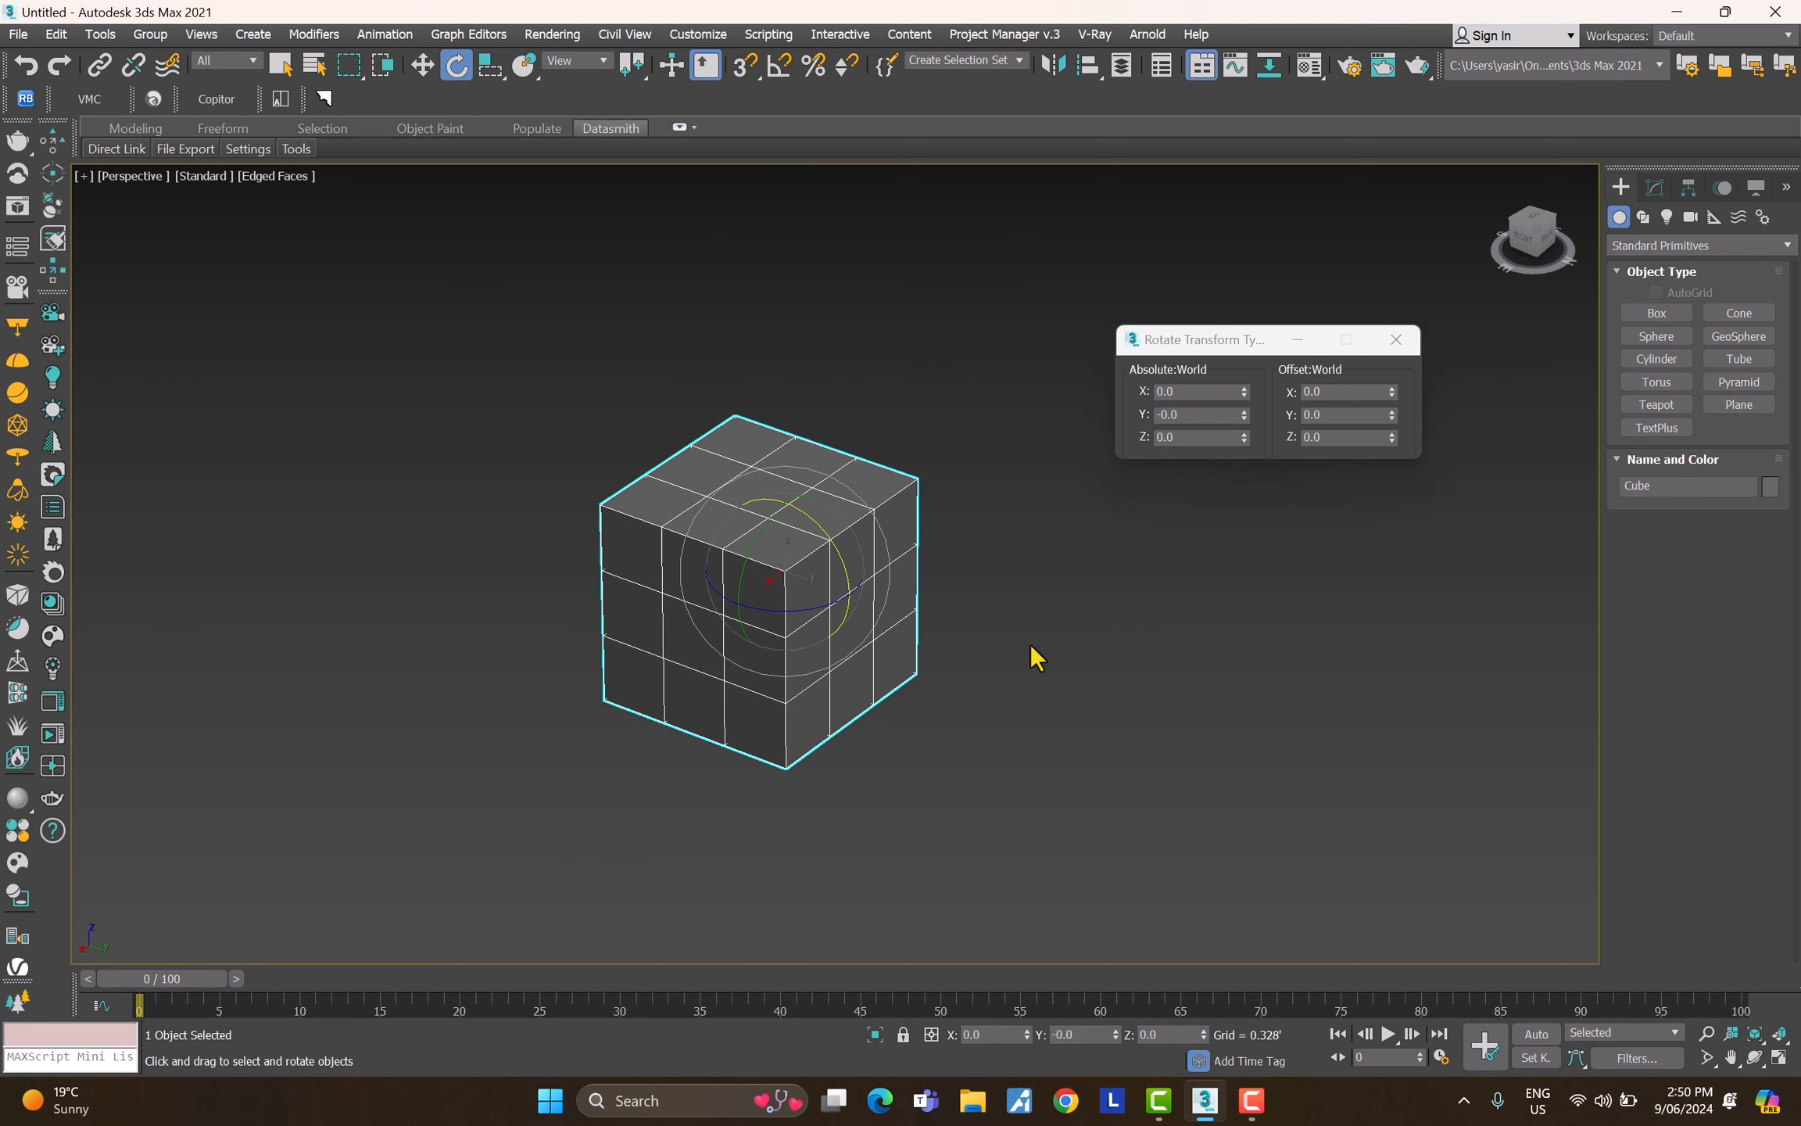
pyautogui.moveTo(1190, 391); pyautogui.dragTo(1126, 391)
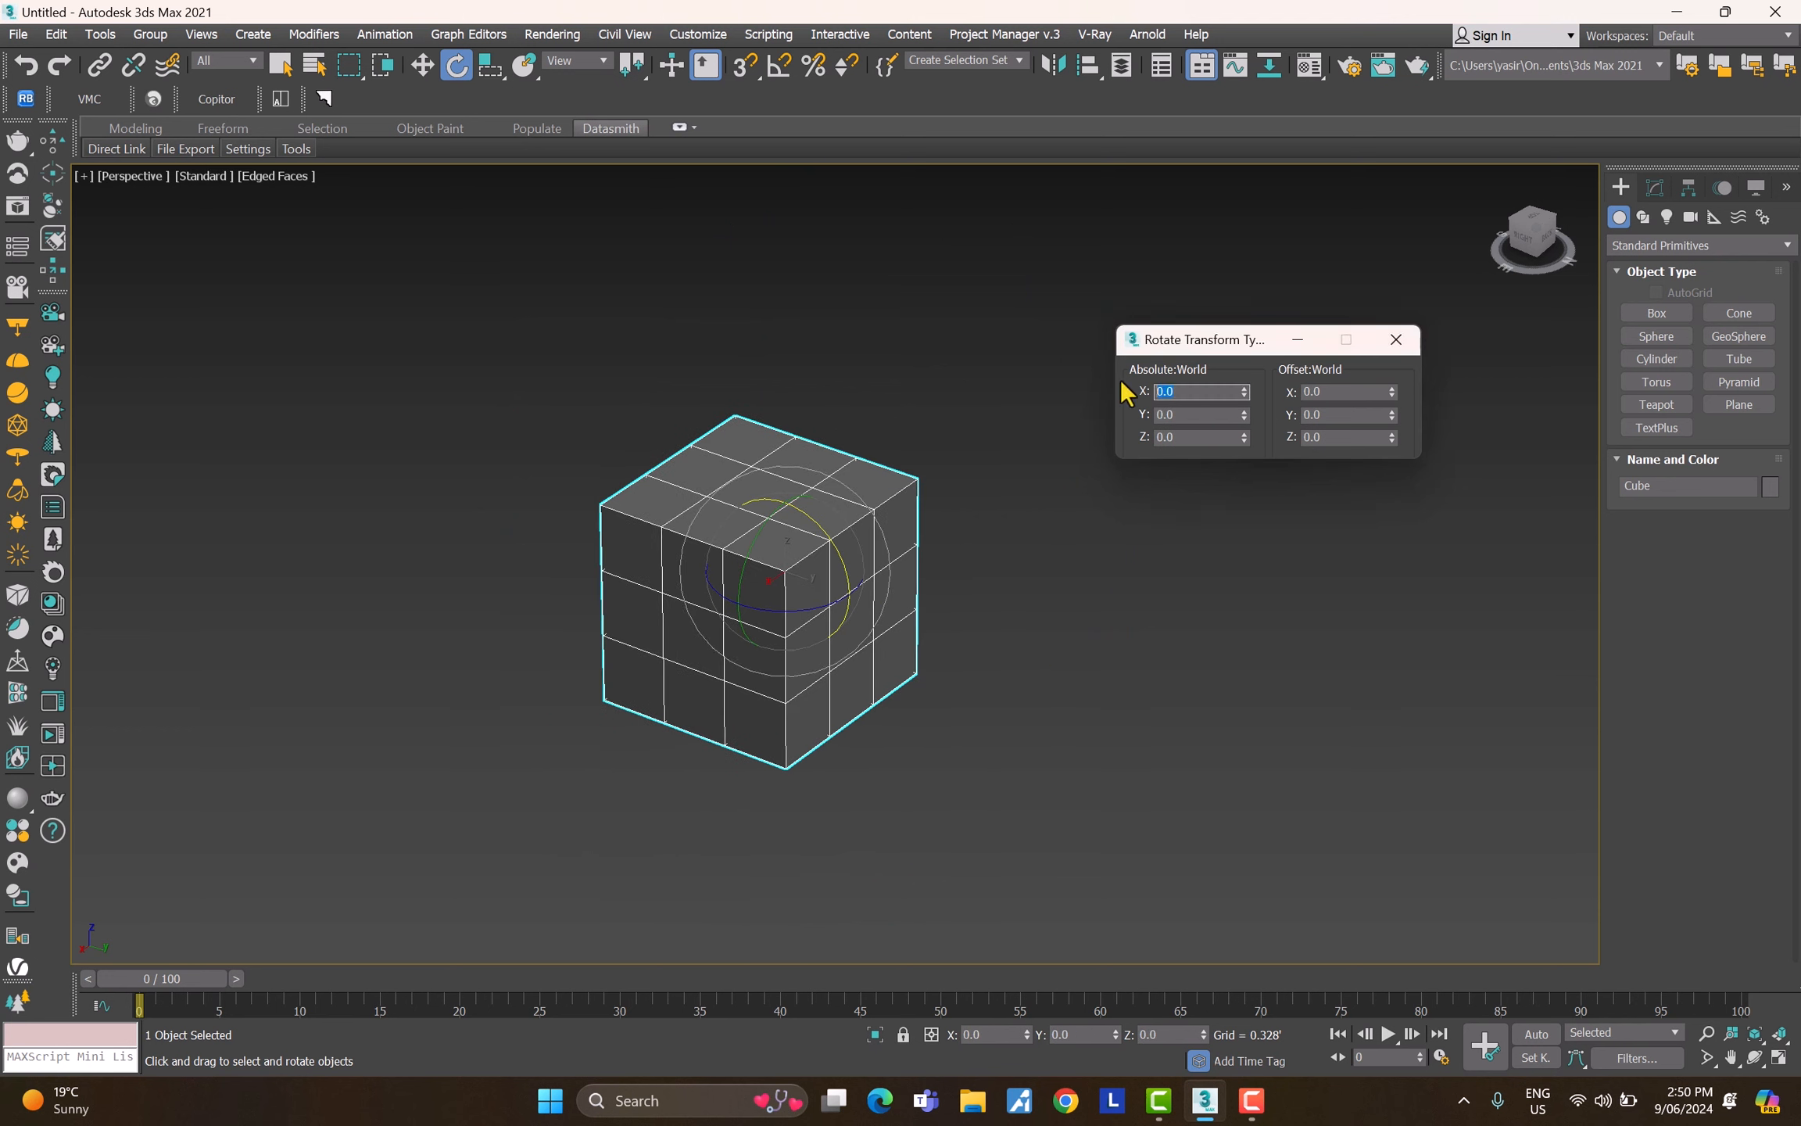
# Step: Select the non-uniform Scale variant and try scaling the cube along its gizmo planes, cancelling each attempt
pyautogui.click(491, 67)
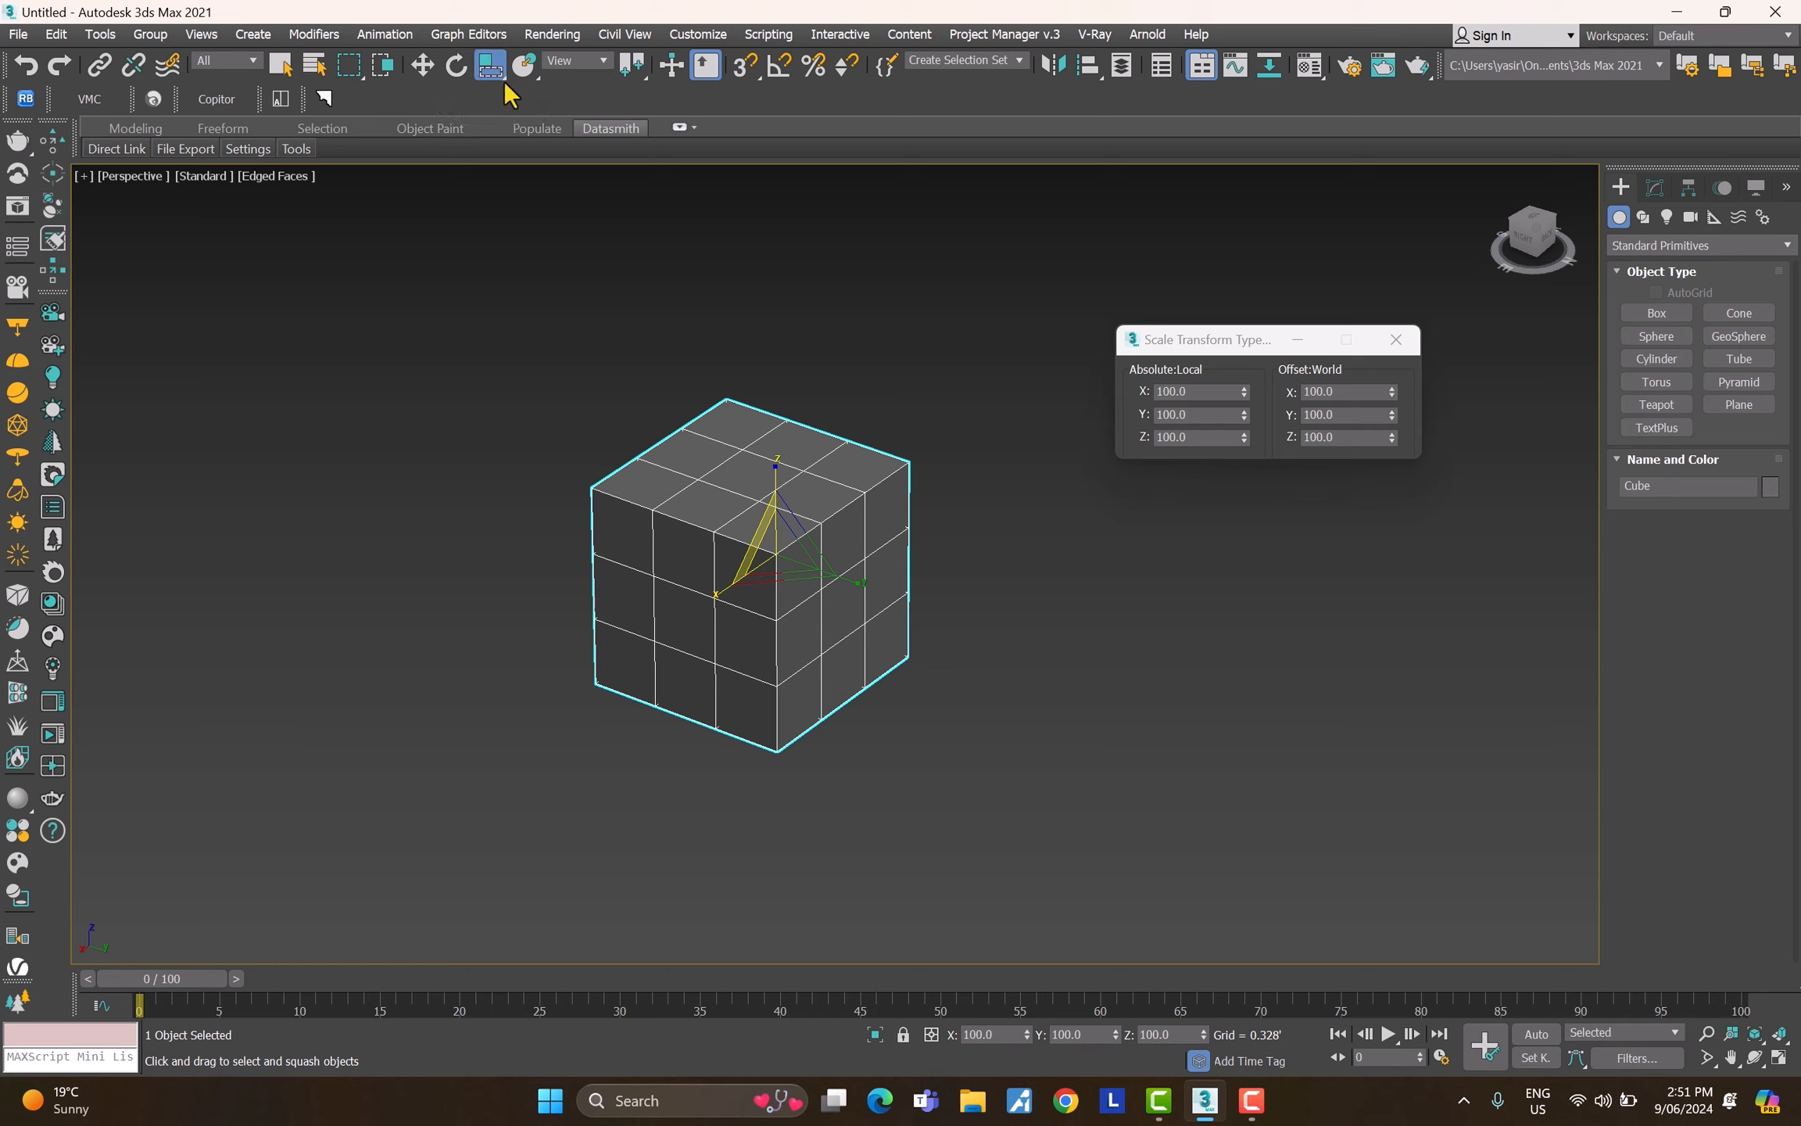
pyautogui.moveTo(503, 81)
pyautogui.mouseDown()
pyautogui.moveTo(496, 153)
pyautogui.moveTo(486, 99)
pyautogui.mouseUp()
pyautogui.moveTo(487, 99); pyautogui.dragTo(491, 96)
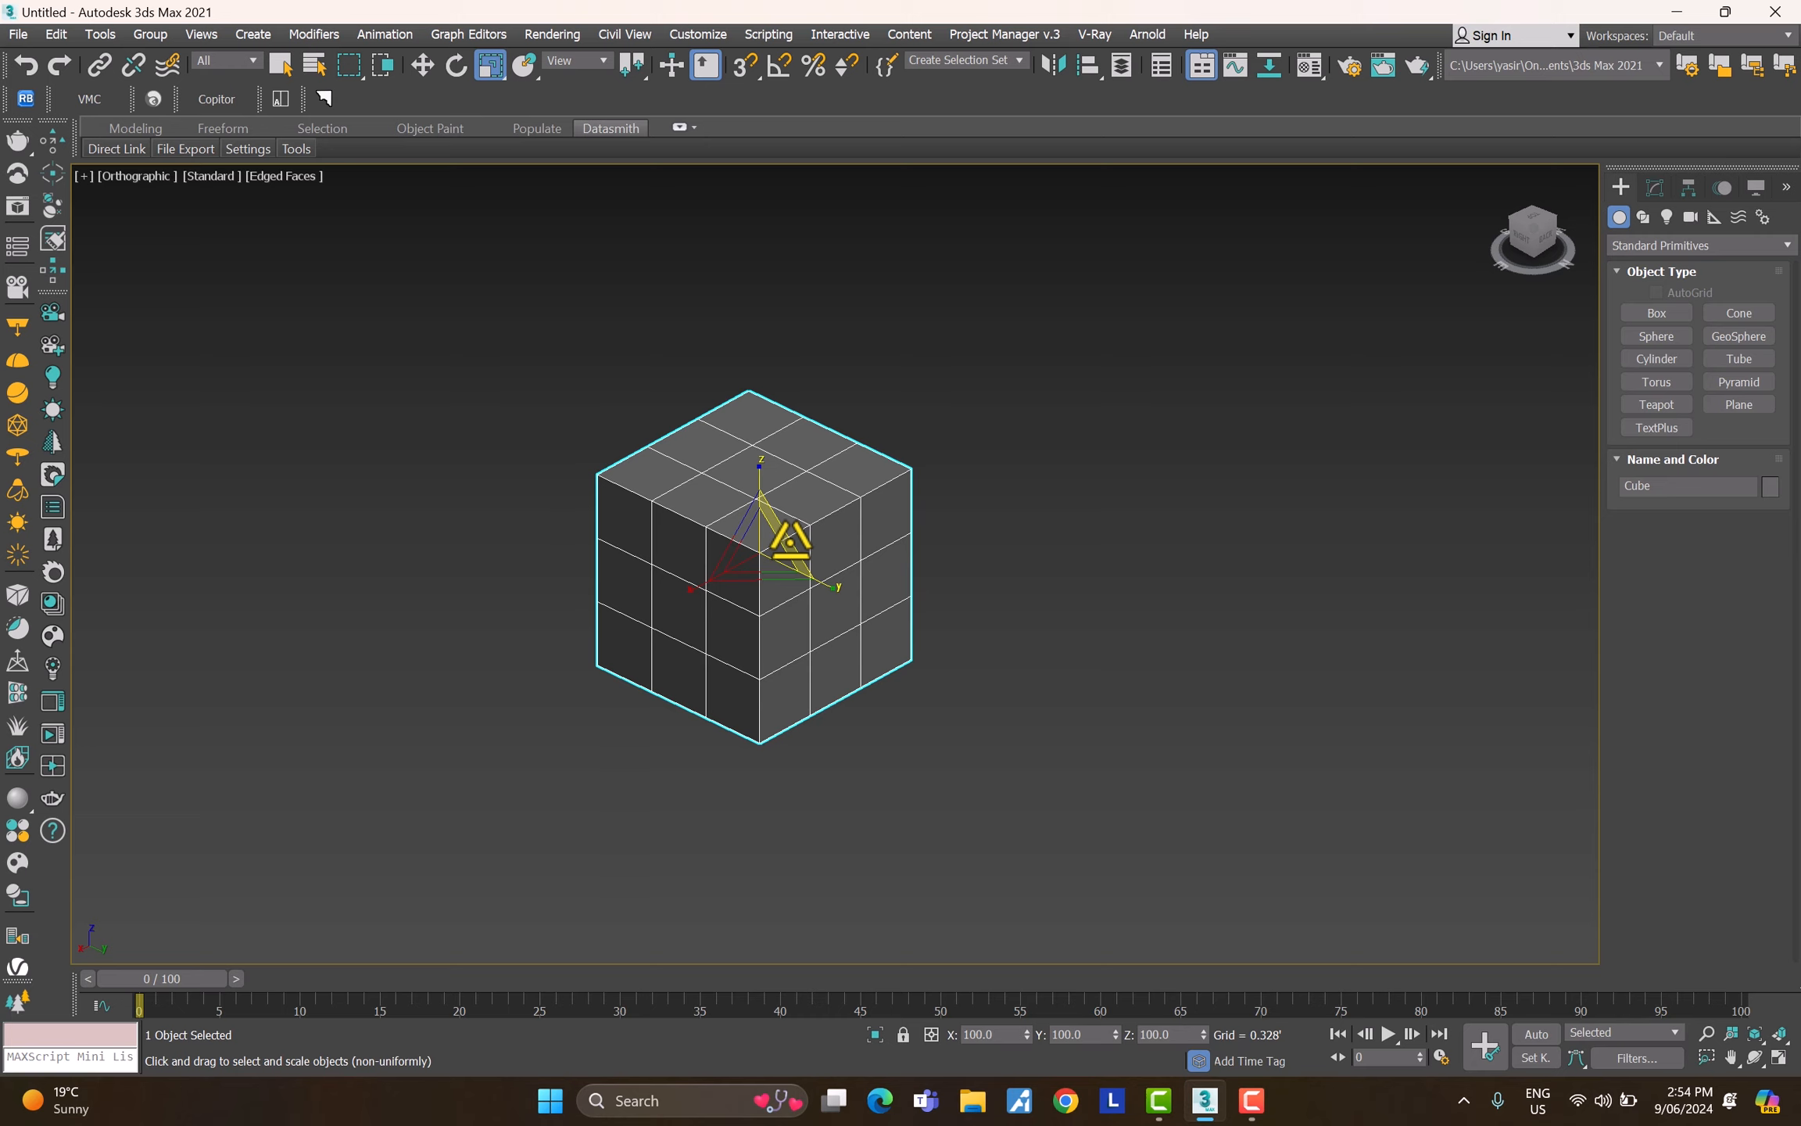
pyautogui.moveTo(792, 539); pyautogui.dragTo(1106, 770)
pyautogui.rightClick(1106, 770)
pyautogui.moveTo(680, 514); pyautogui.dragTo(736, 445)
pyautogui.rightClick(739, 444)
# Step: Scale the cube uniformly to about 109.7 percent and choose the Select and Uniform Scale variant
pyautogui.moveTo(758, 548)
pyautogui.mouseDown()
pyautogui.moveTo(724, 499)
pyautogui.moveTo(739, 565)
pyautogui.moveTo(675, 406)
pyautogui.moveTo(807, 602)
pyautogui.moveTo(687, 378)
pyautogui.moveTo(744, 506)
pyautogui.moveTo(824, 602)
pyautogui.moveTo(790, 539)
pyautogui.mouseUp()
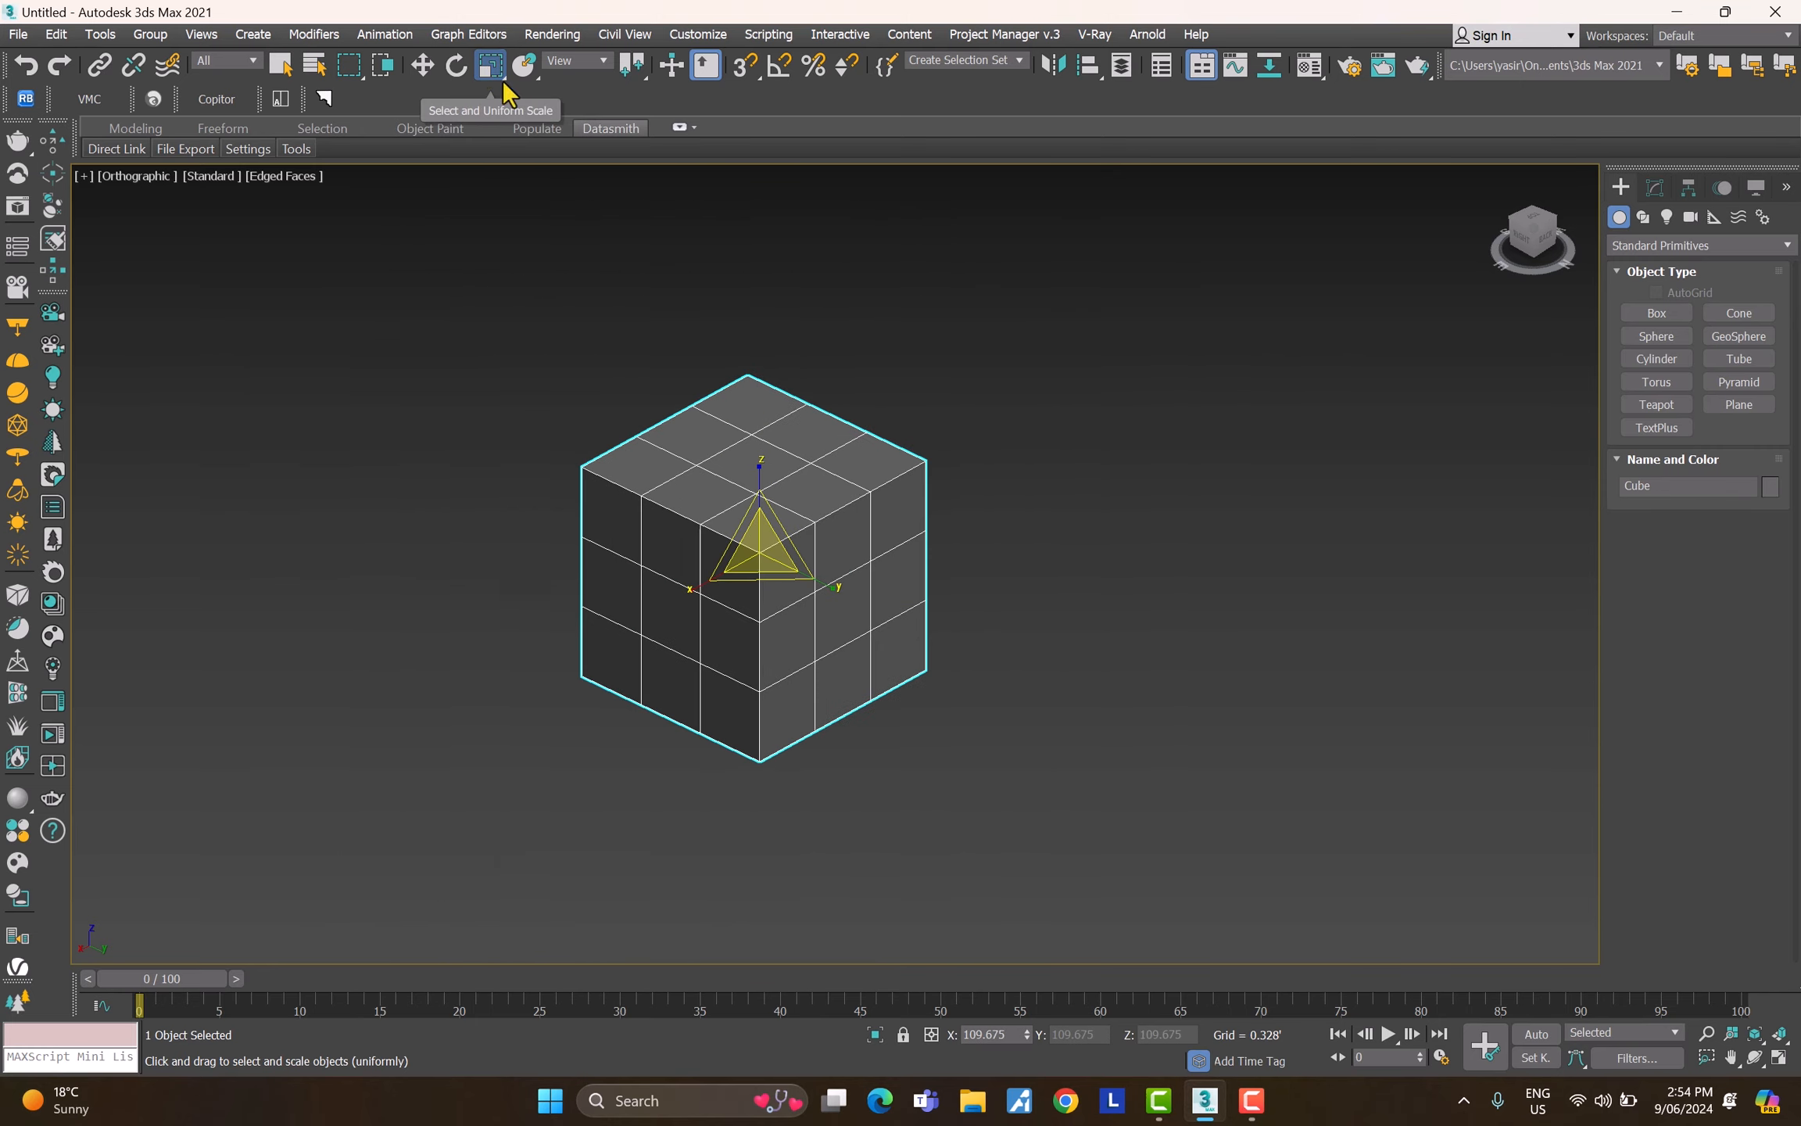
pyautogui.click(503, 79)
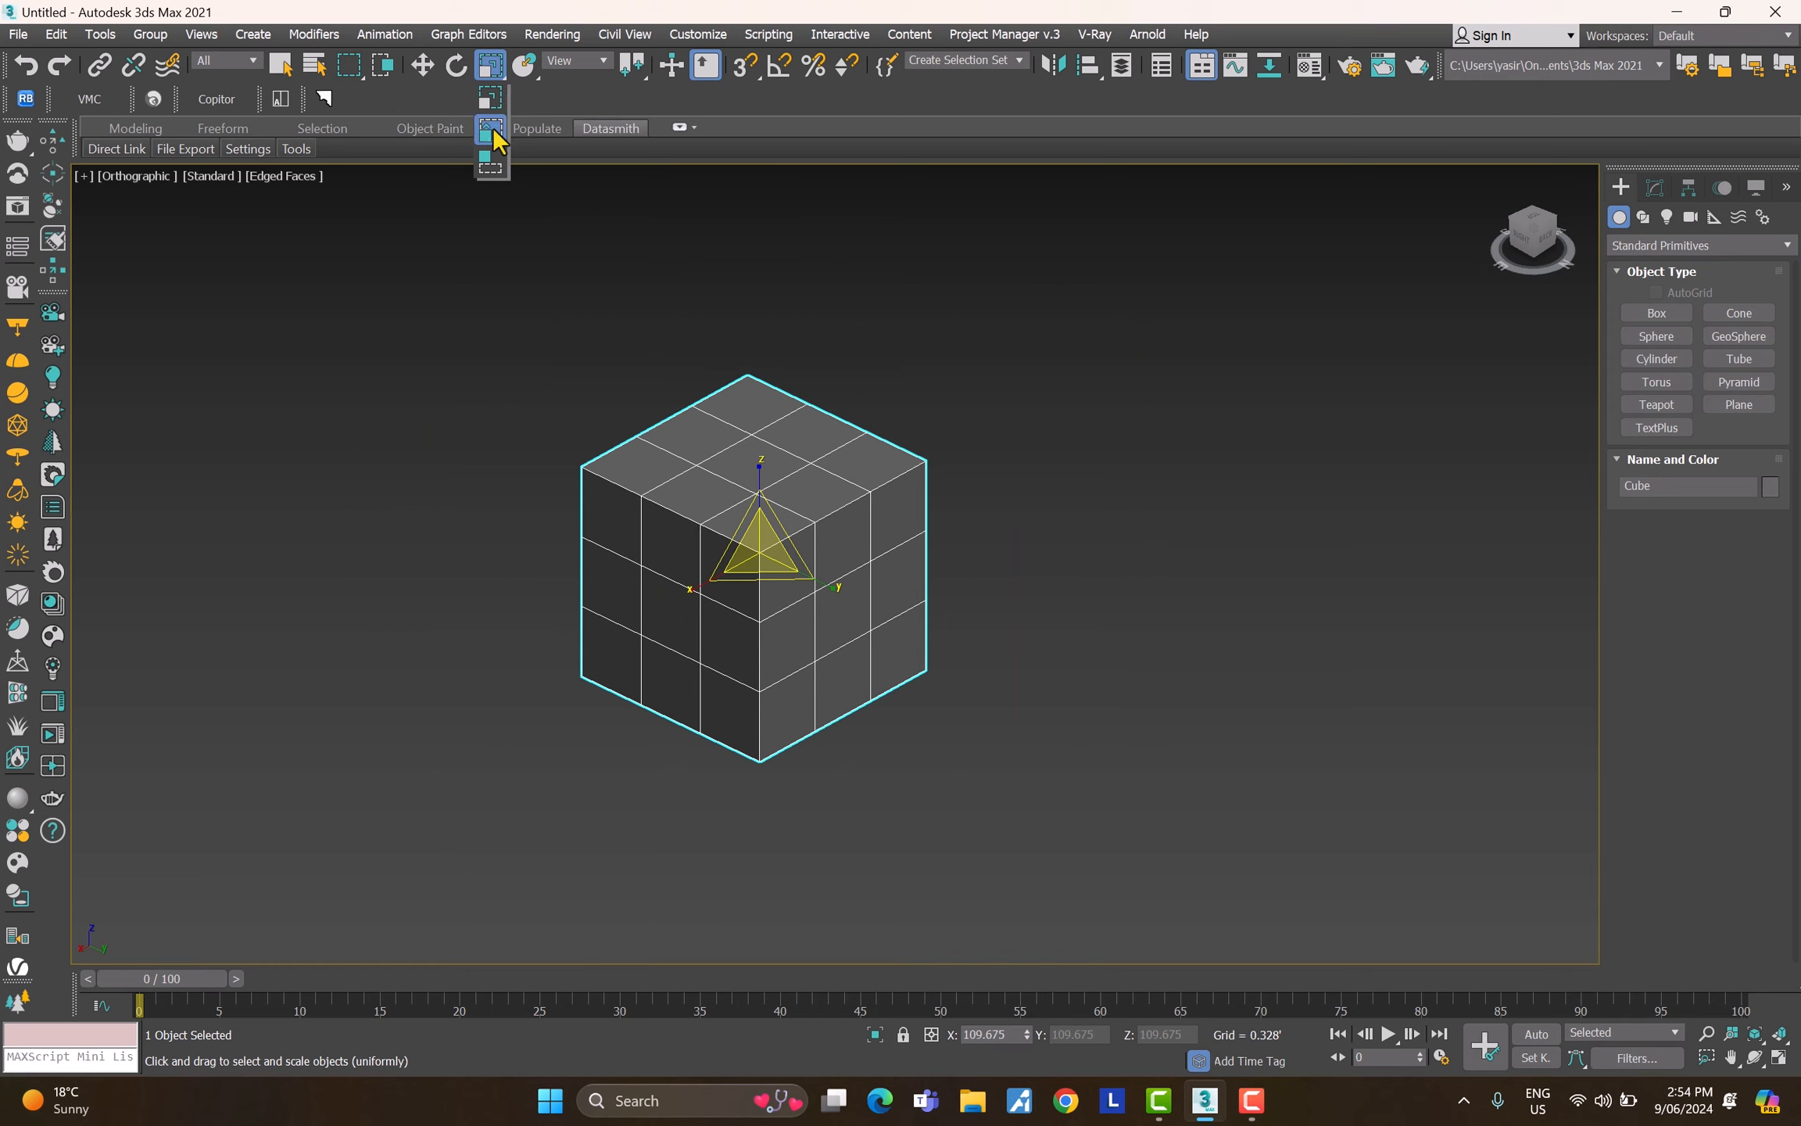
pyautogui.moveTo(494, 129); pyautogui.dragTo(492, 101)
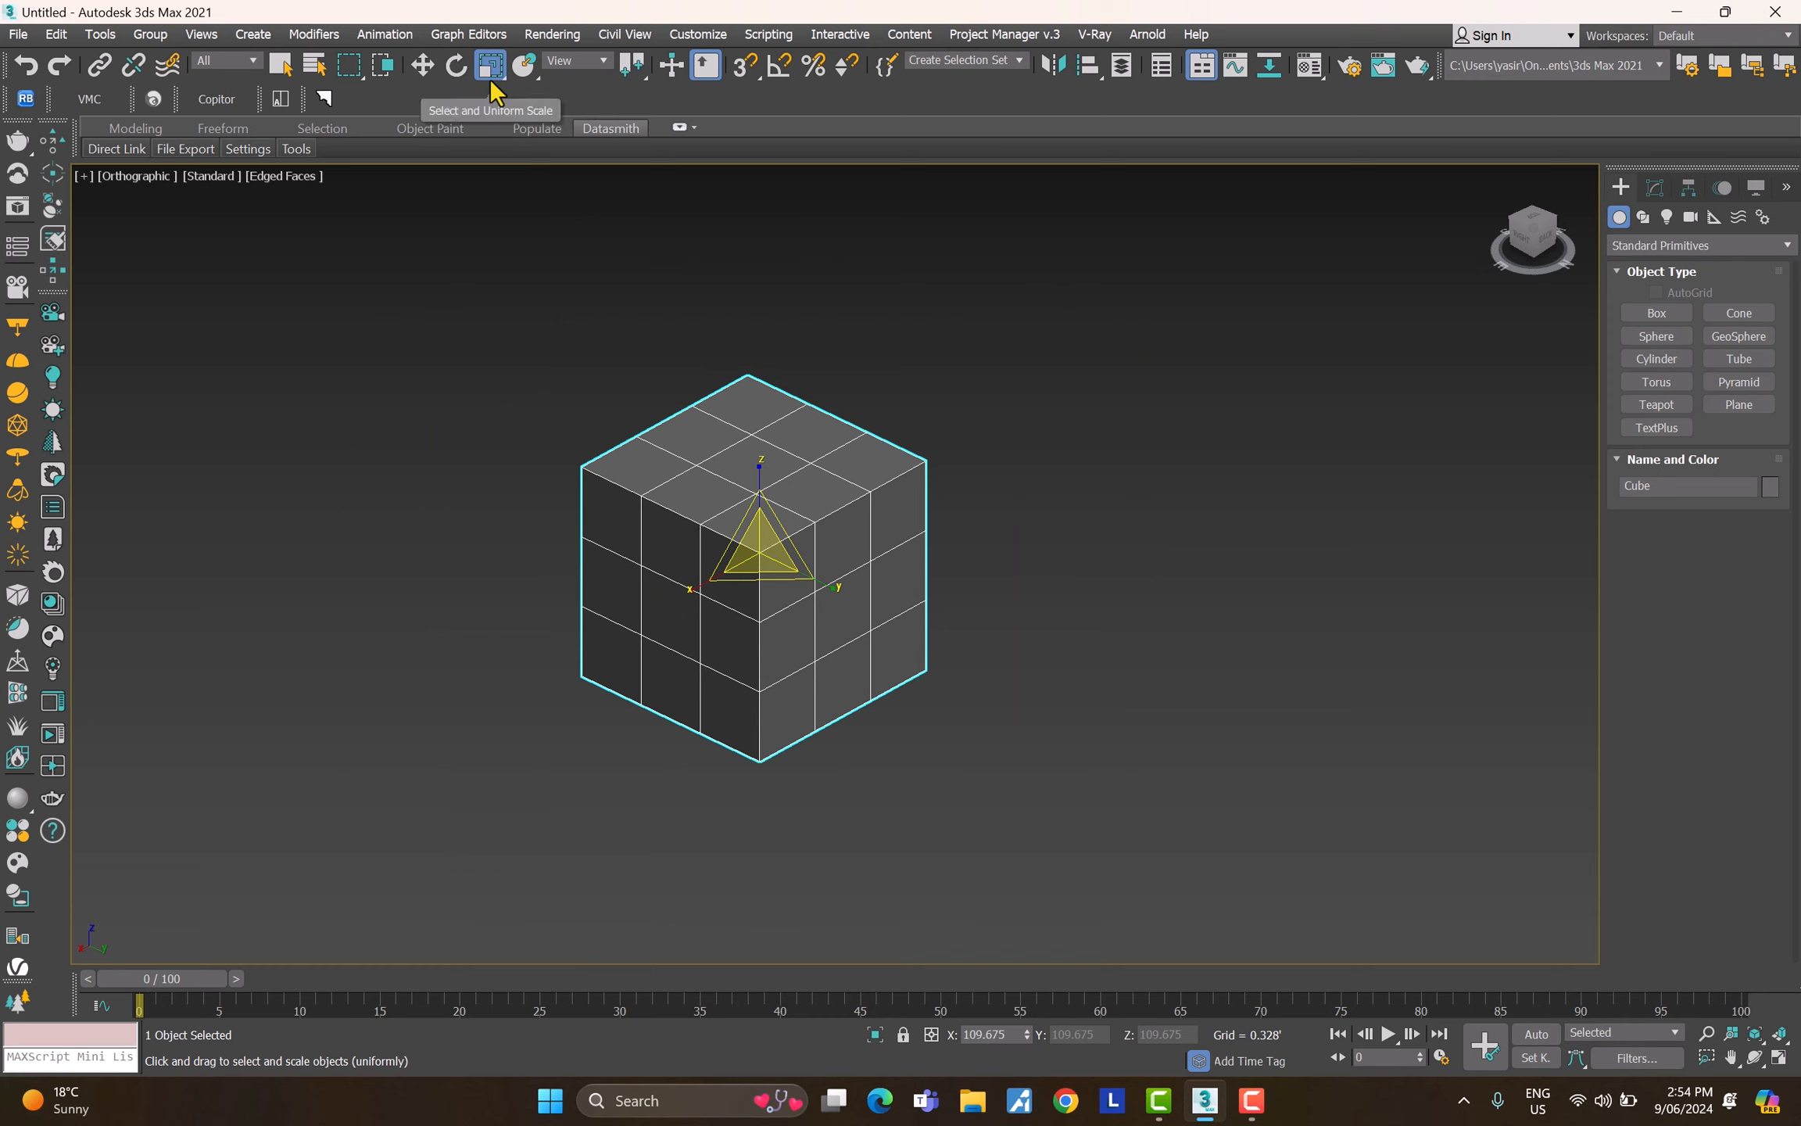
# Step: Examine the offset percentage for uniform scaling in the Scale Transform Type-In and close it
pyautogui.rightClick(486, 83)
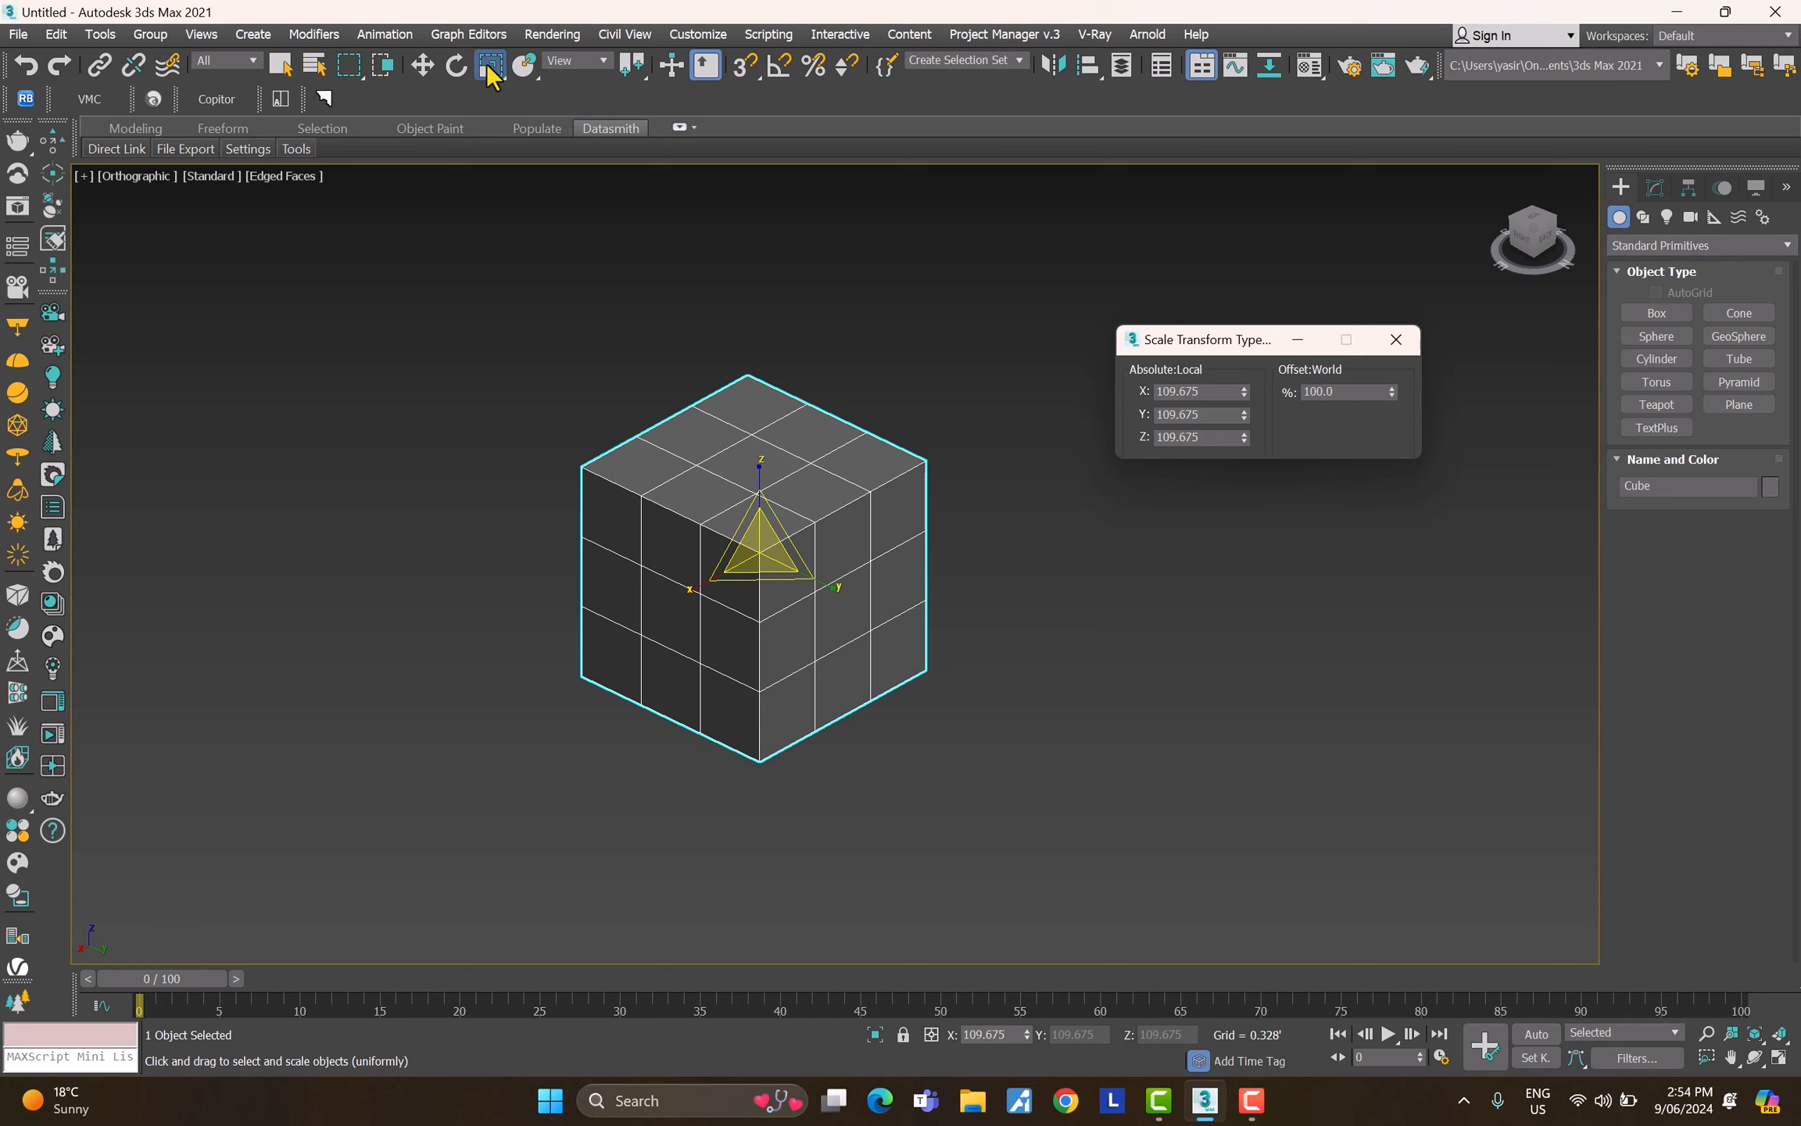
pyautogui.doubleClick(1343, 396)
pyautogui.click(1385, 340)
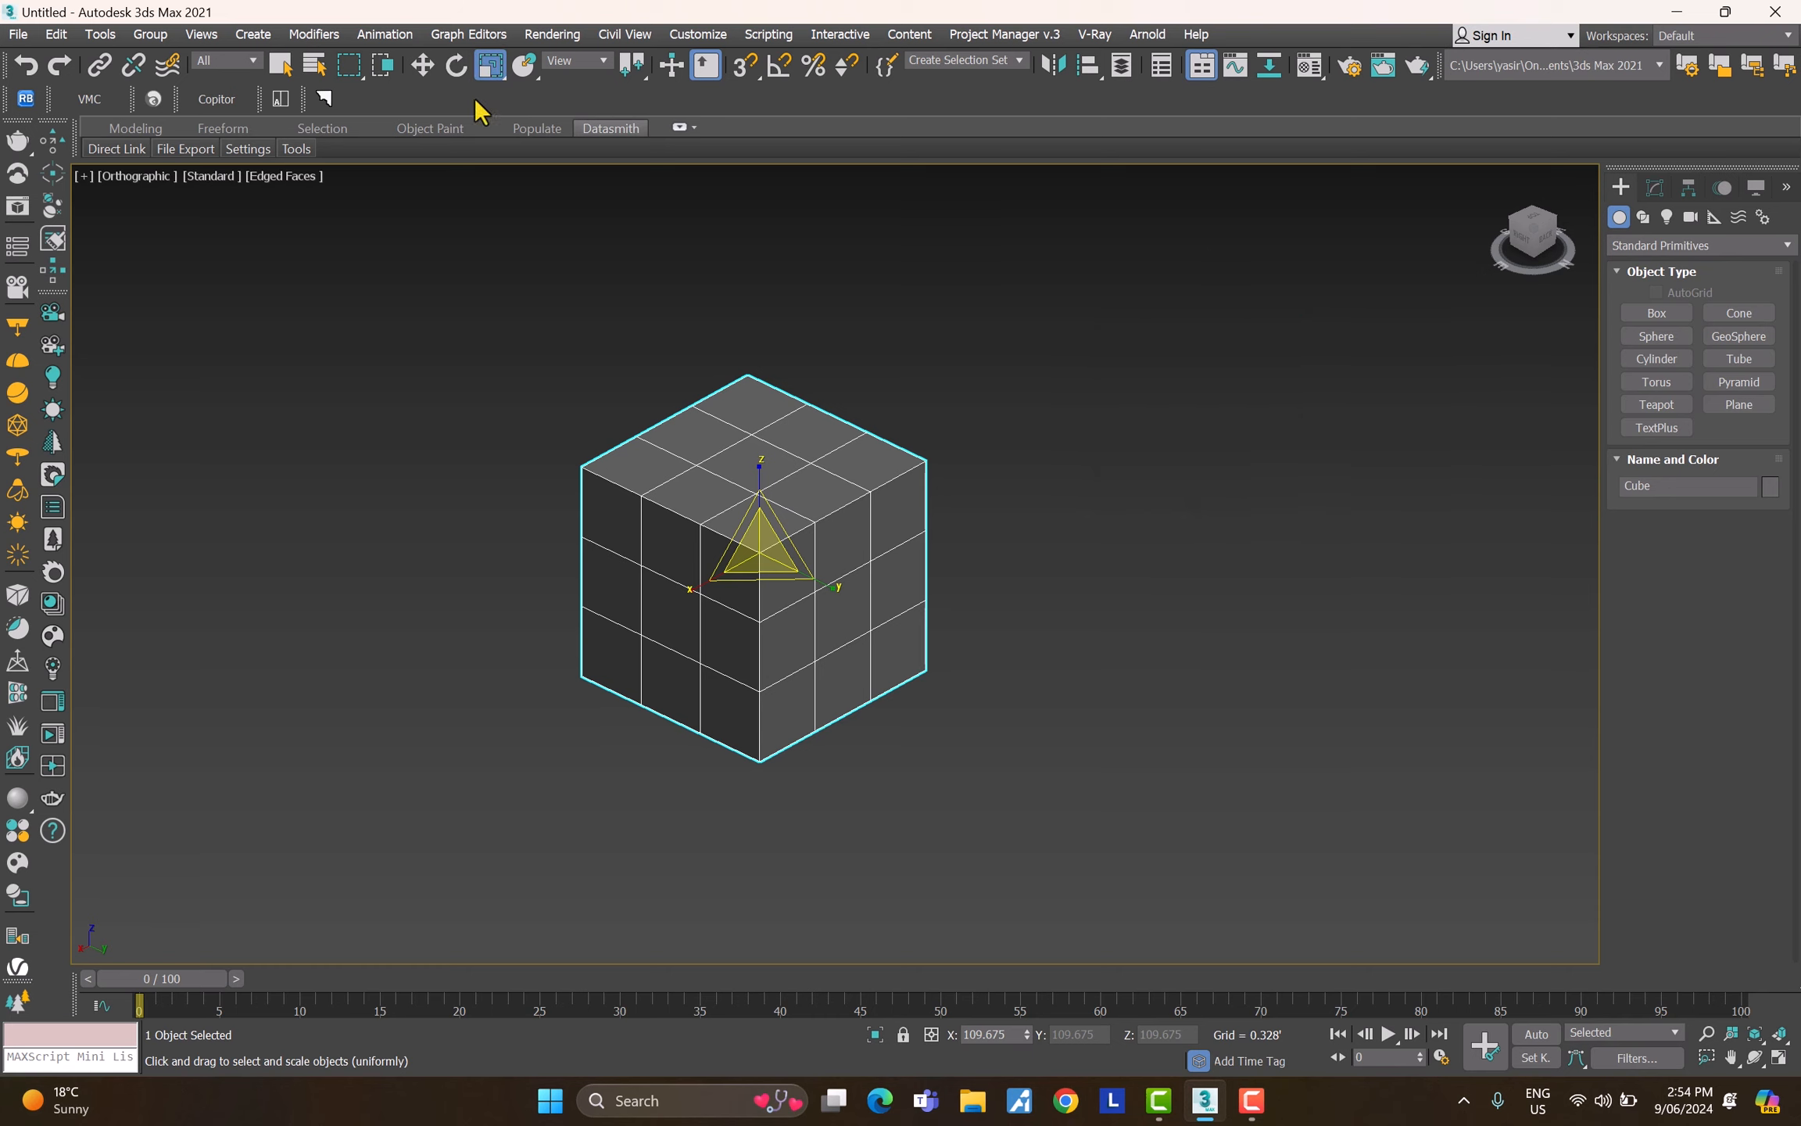